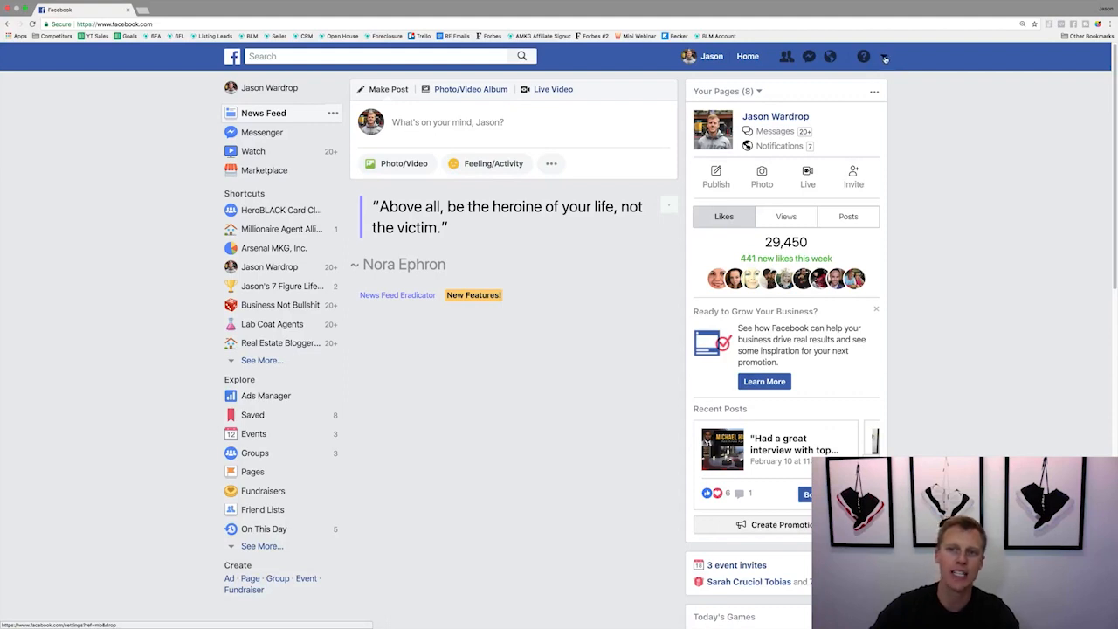
Start creating a new Facebook Page of the type Artist, Band or Public Figure.
{"action": "left_click", "coordinate": [884, 58]}
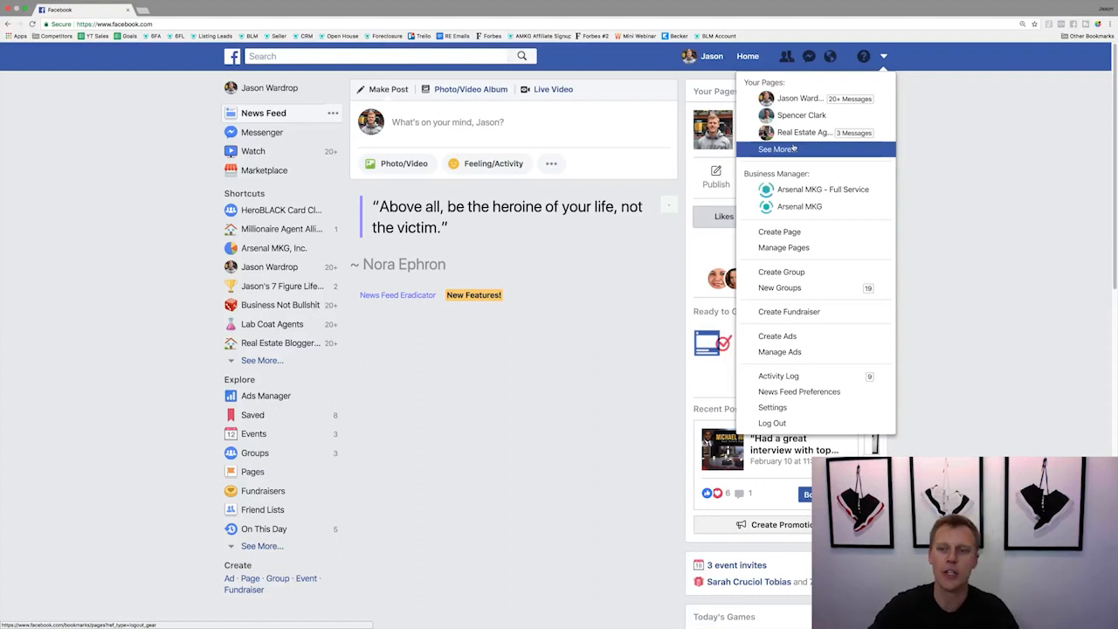
{"action": "left_click", "coordinate": [799, 234]}
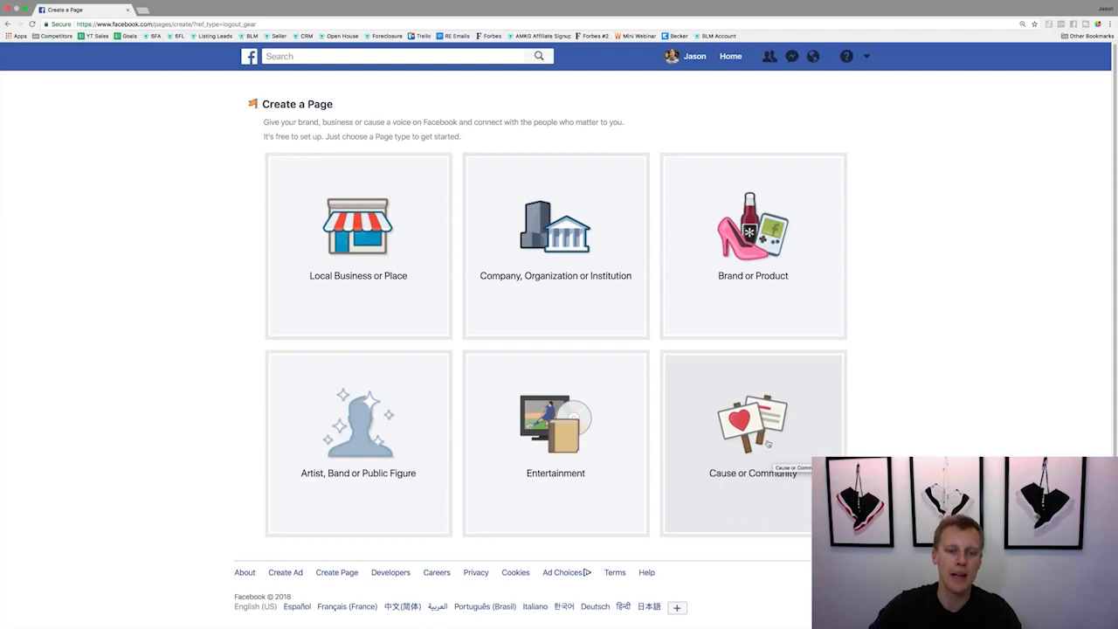
{"action": "left_click", "coordinate": [337, 413]}
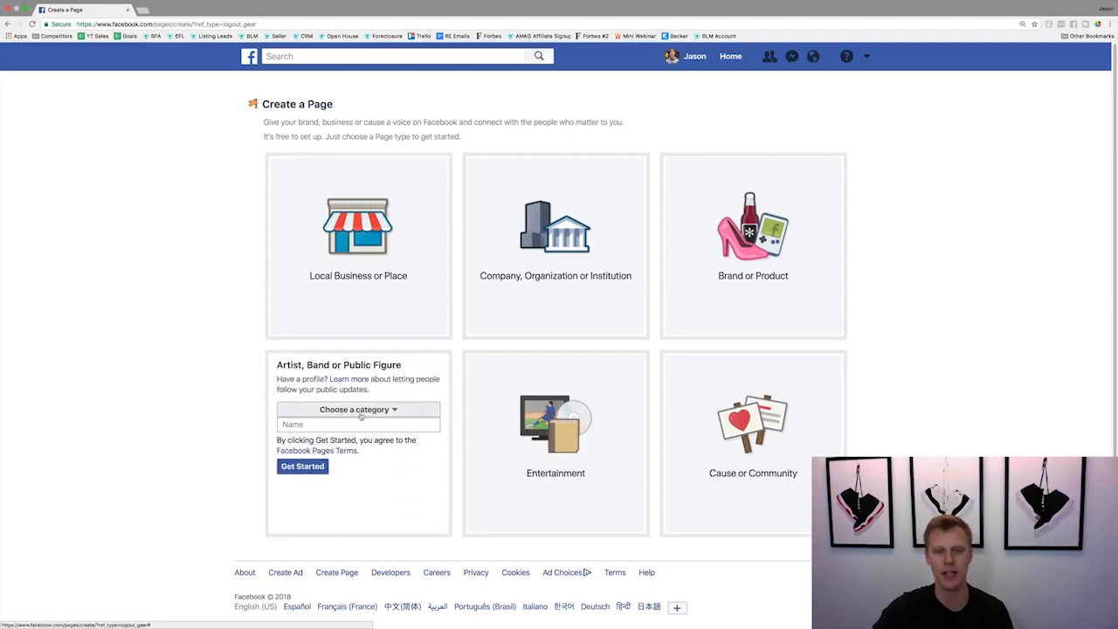
Set the new Page's category to Entrepreneur.
{"action": "left_click", "coordinate": [365, 411]}
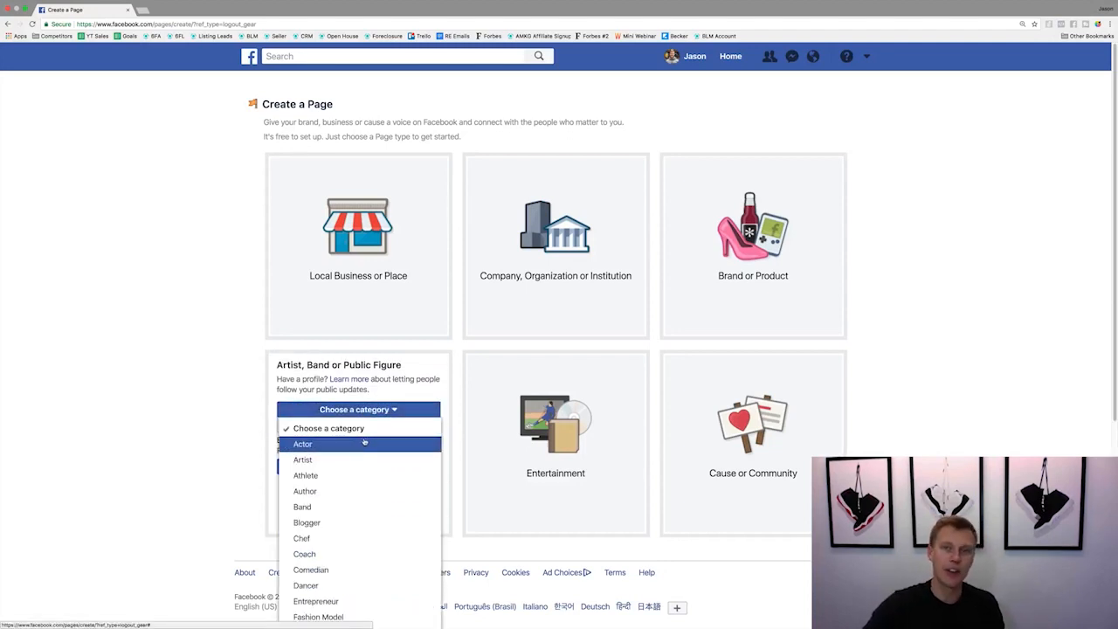
{"action": "scroll", "coordinate": [364, 441], "scroll_direction": "down", "scroll_amount": 2}
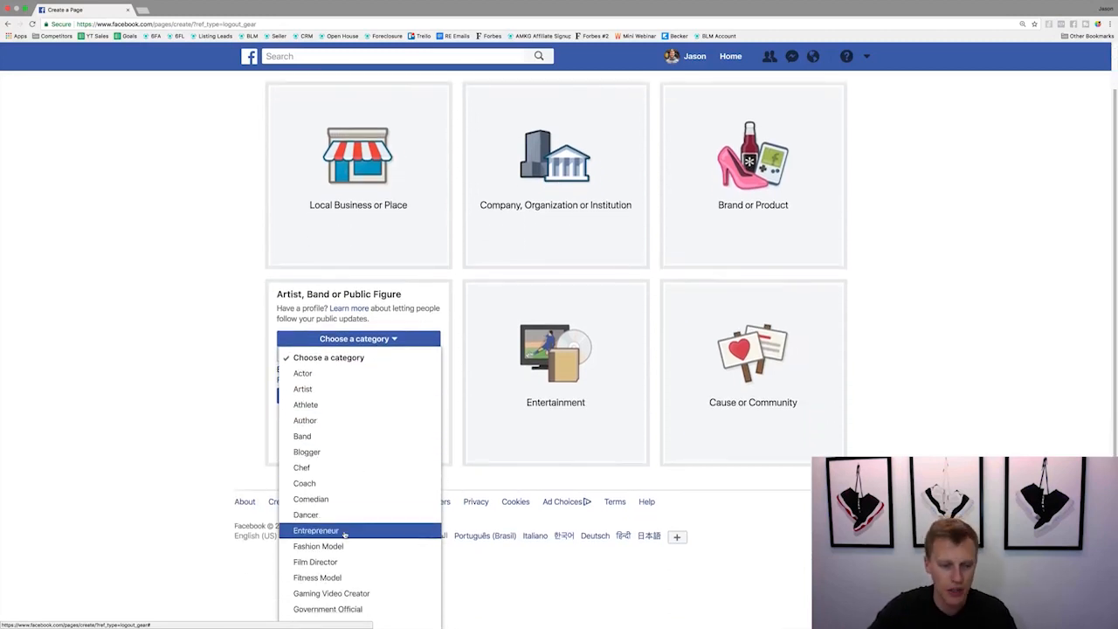
{"action": "scroll", "coordinate": [368, 426], "scroll_direction": "down", "scroll_amount": 3}
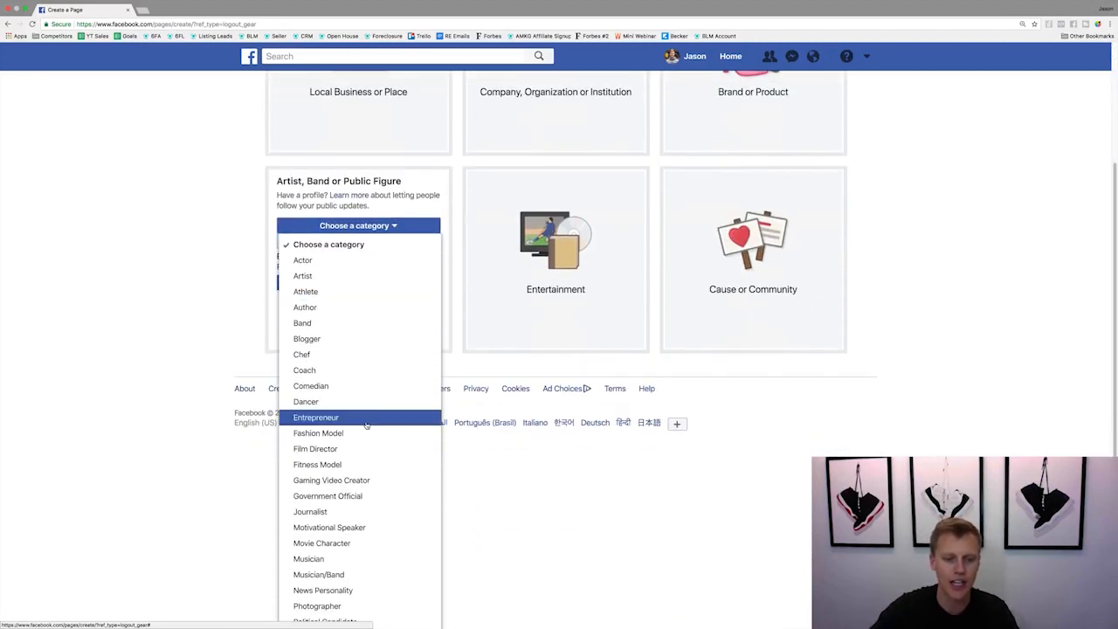
{"action": "scroll", "coordinate": [366, 424], "scroll_direction": "down", "scroll_amount": 3}
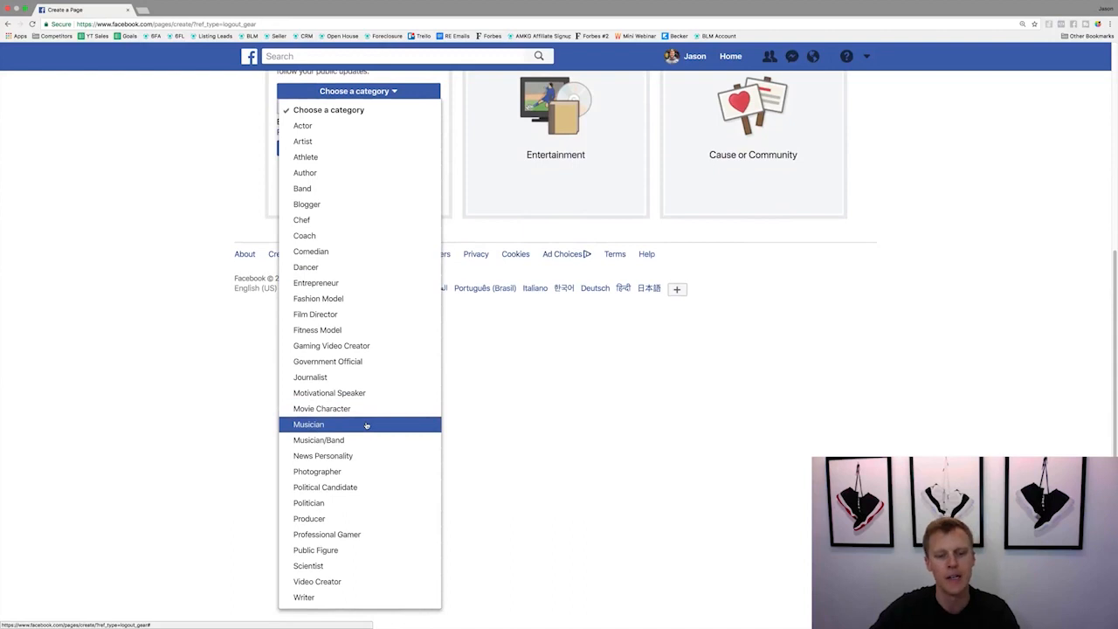
{"action": "scroll", "coordinate": [365, 424], "scroll_direction": "up", "scroll_amount": 2}
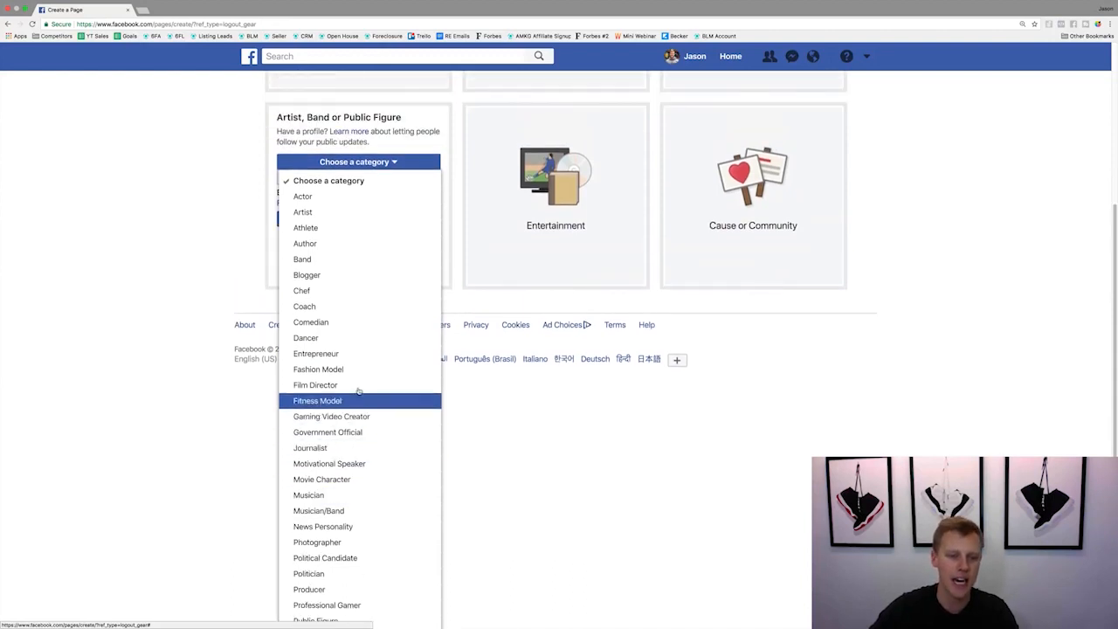
{"action": "left_click", "coordinate": [353, 353]}
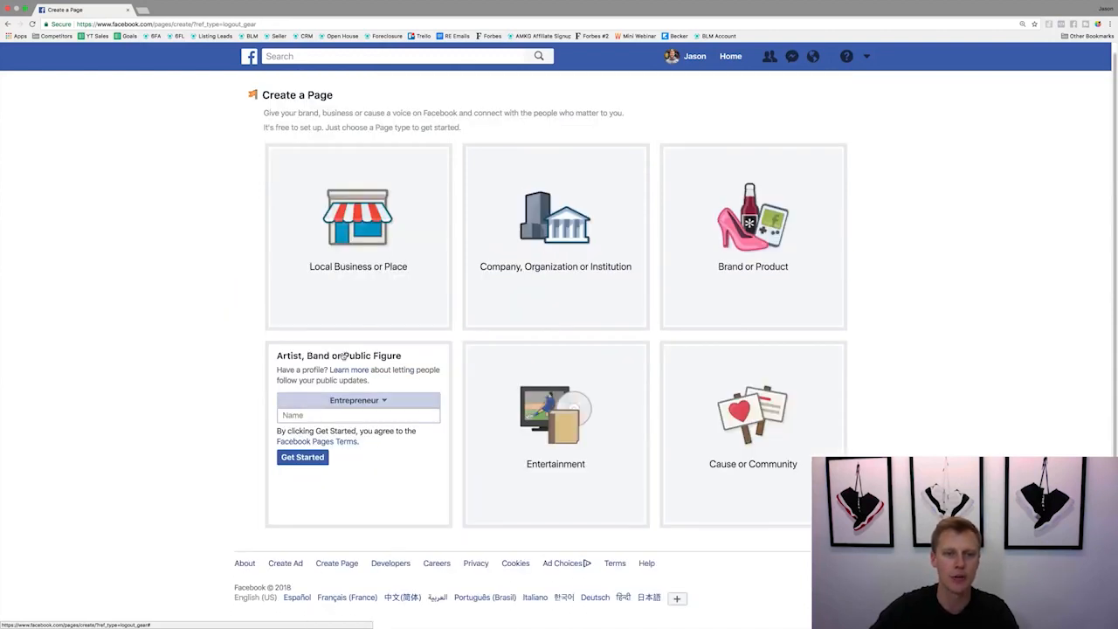
Name the Page with the owner's full name followed by "- Demo Example" and create it.
{"action": "left_click", "coordinate": [338, 416]}
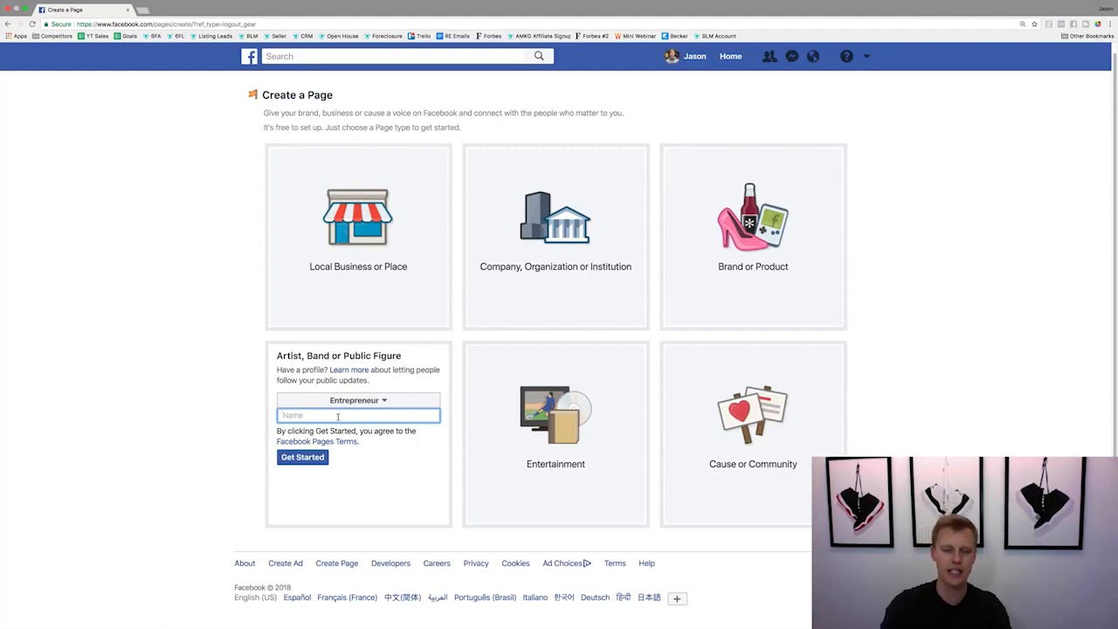
{"action": "type", "text": "Jason Wardrop"}
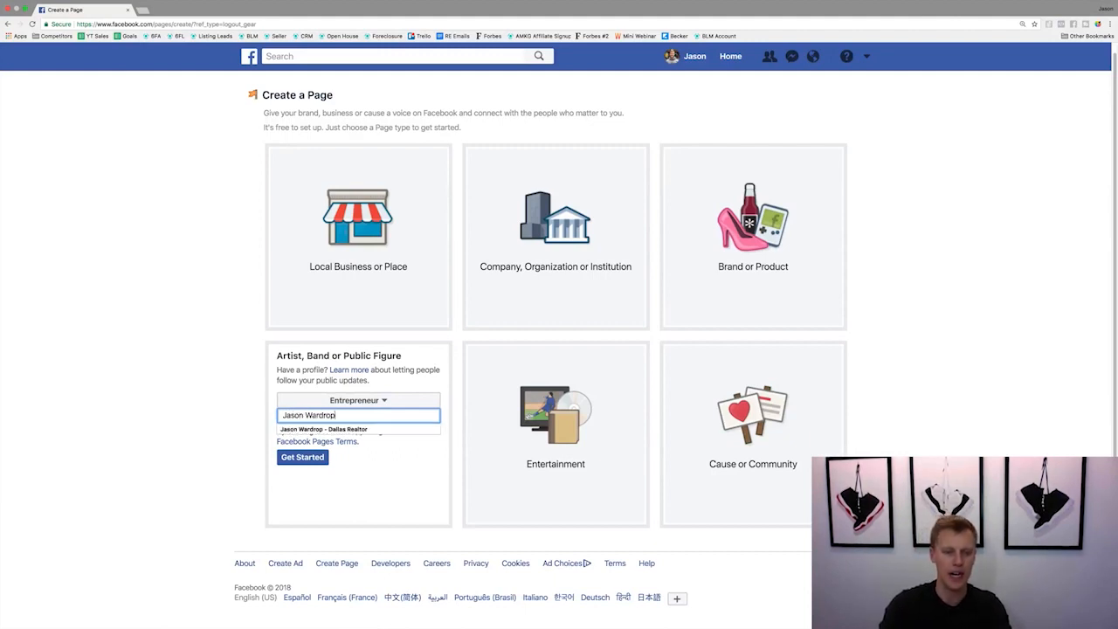
{"action": "type", "text": " -"}
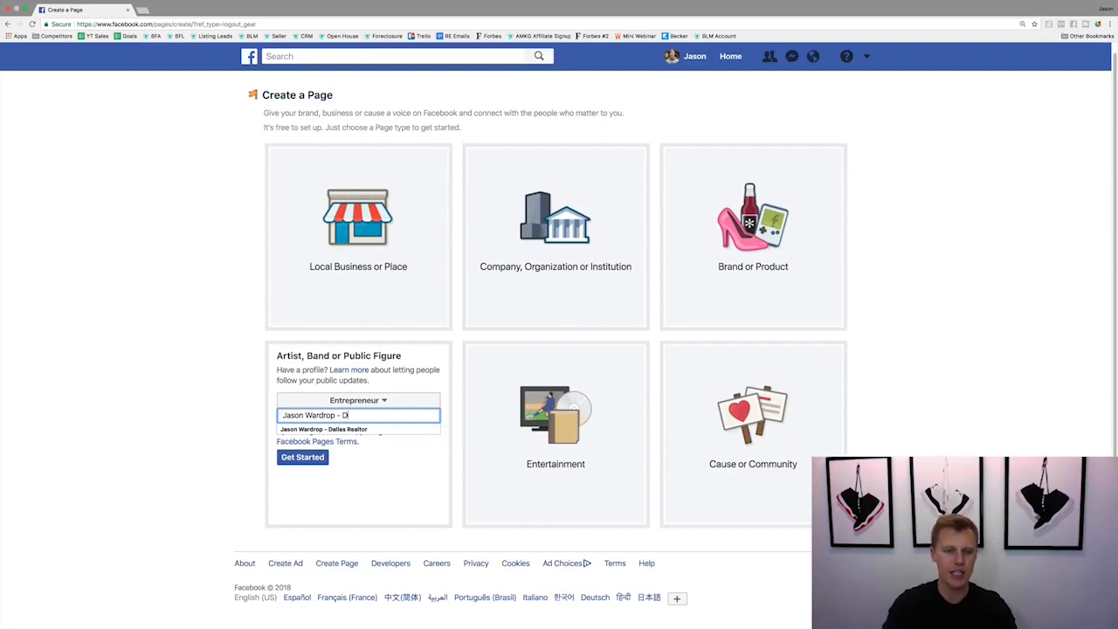
{"action": "type", "text": "Demo Example"}
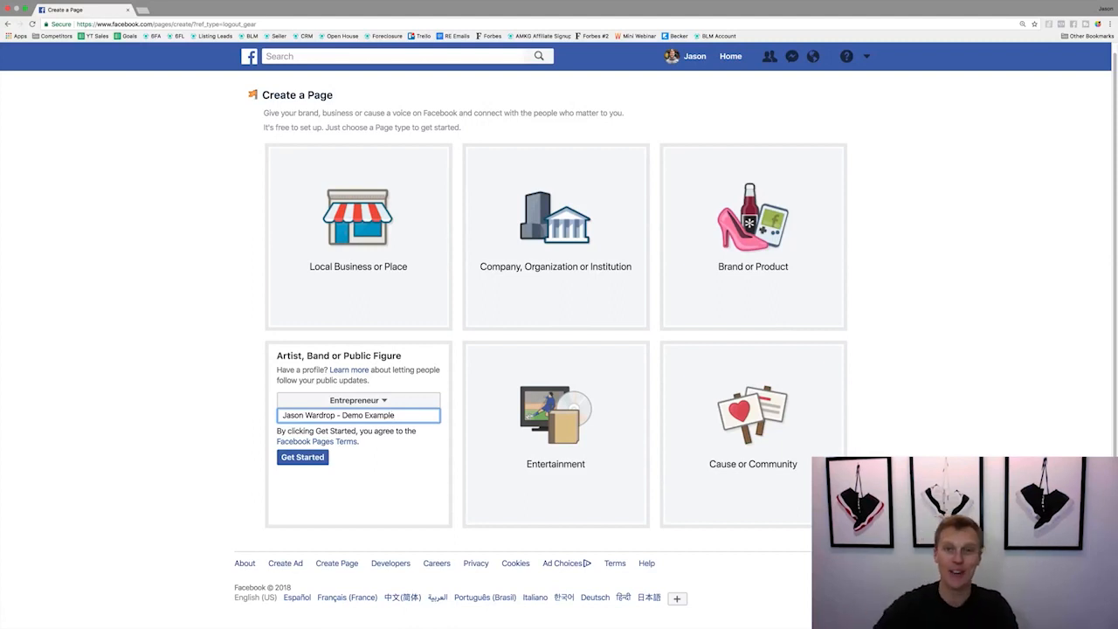
{"action": "left_click", "coordinate": [307, 460]}
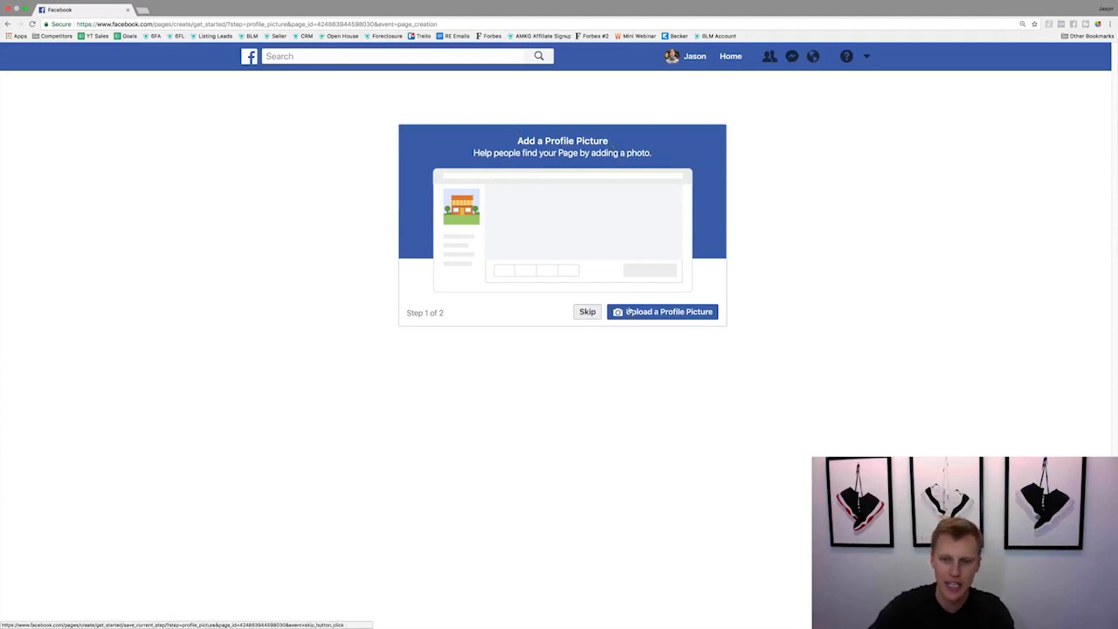
{"action": "left_click", "coordinate": [659, 314]}
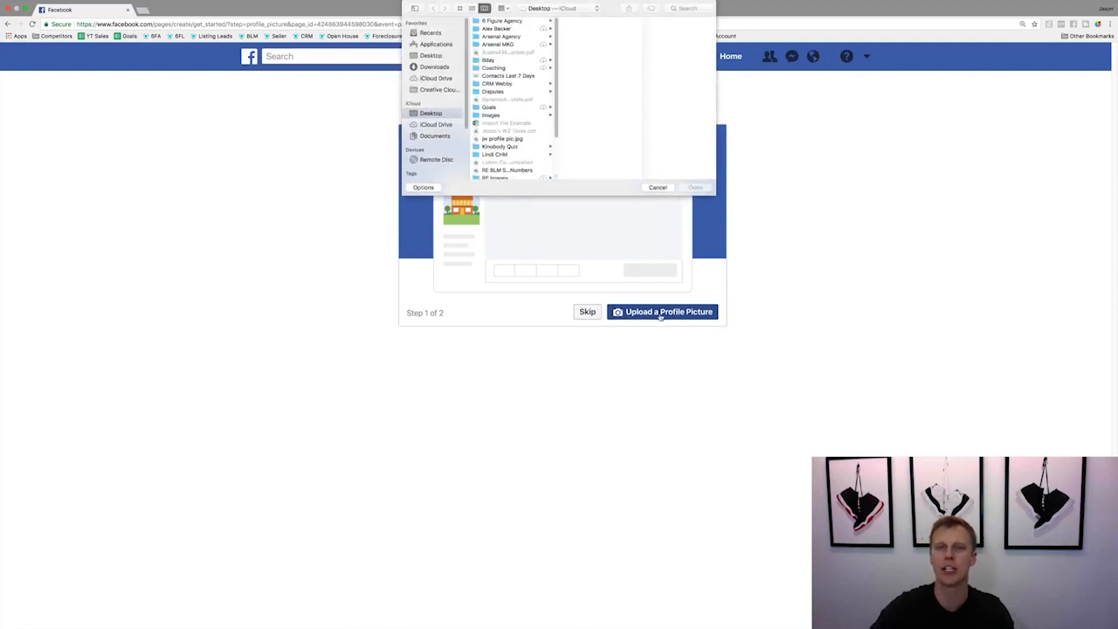
{"action": "left_click", "coordinate": [503, 139]}
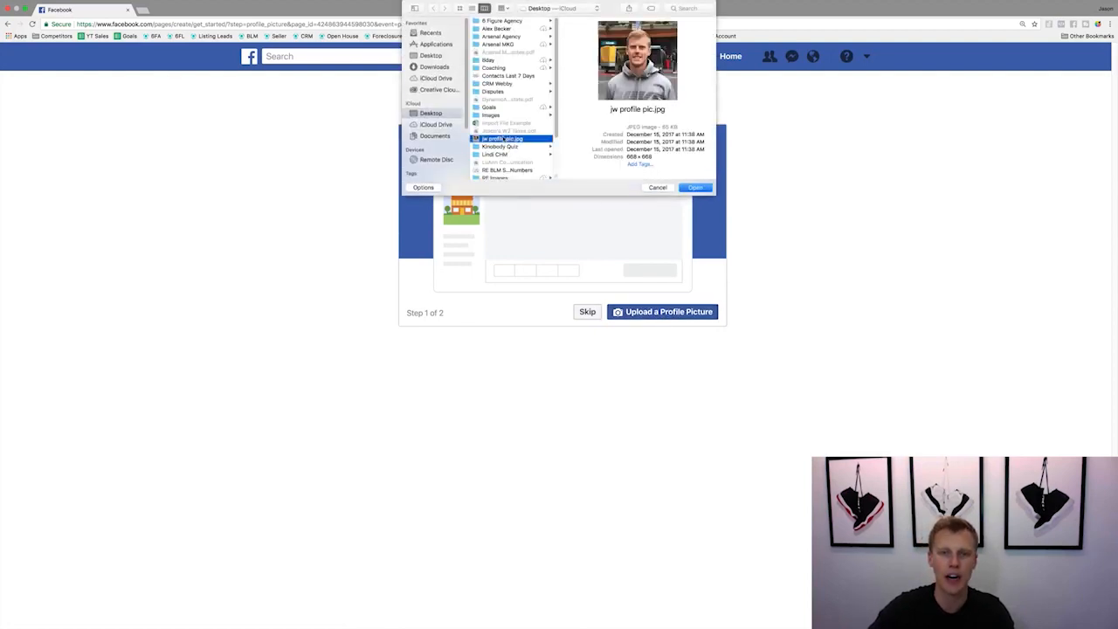
{"action": "left_click", "coordinate": [698, 188]}
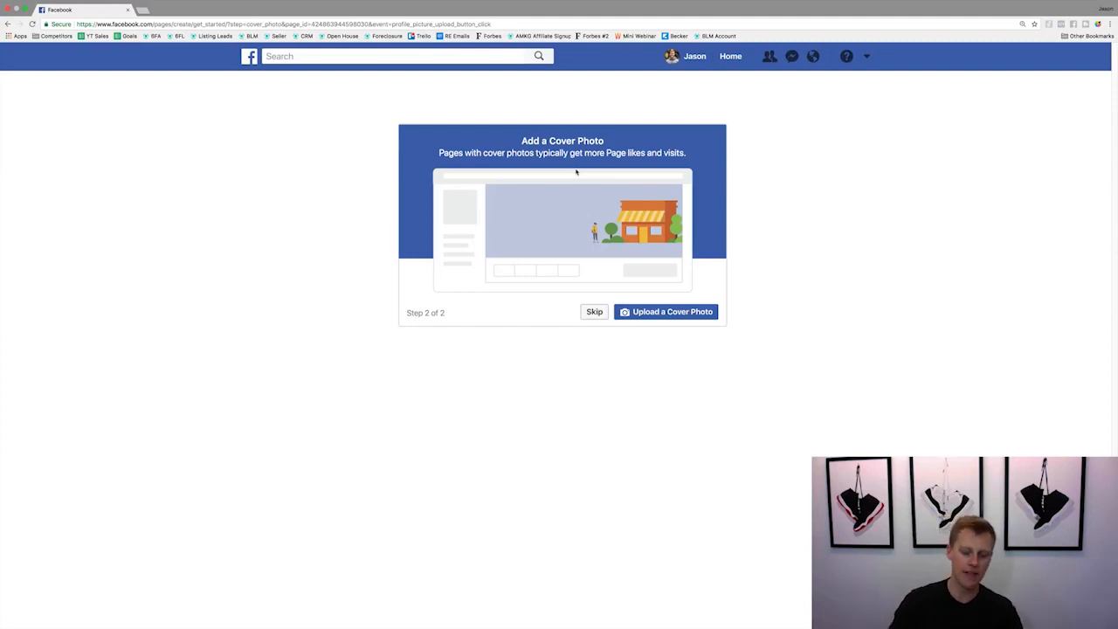
Open canva.com in a new browser tab and create a blank Facebook Cover design.
{"action": "key", "text": "super+t"}
{"action": "type", "text": "canva.com"}
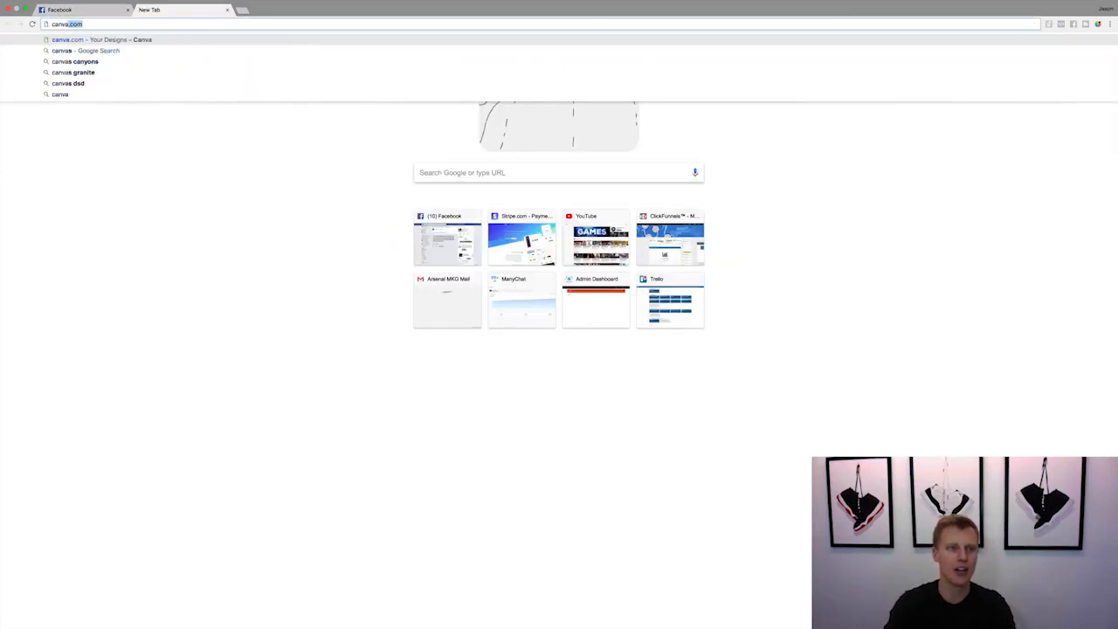
{"action": "key", "text": "Return"}
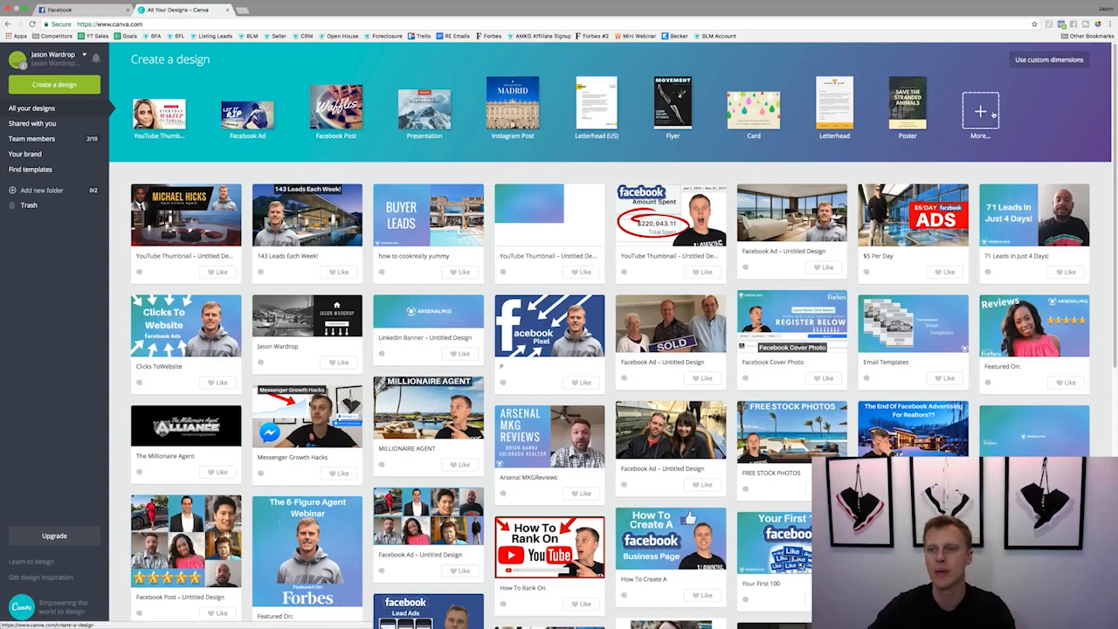
{"action": "left_click", "coordinate": [980, 111]}
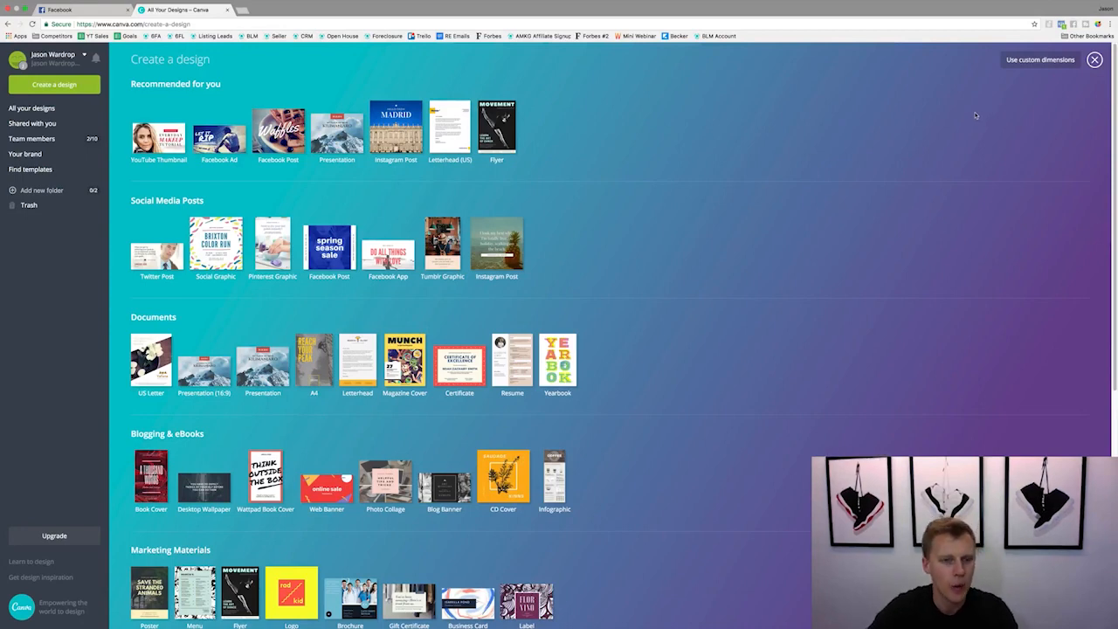
{"action": "scroll", "coordinate": [322, 266], "scroll_direction": "down", "scroll_amount": 5}
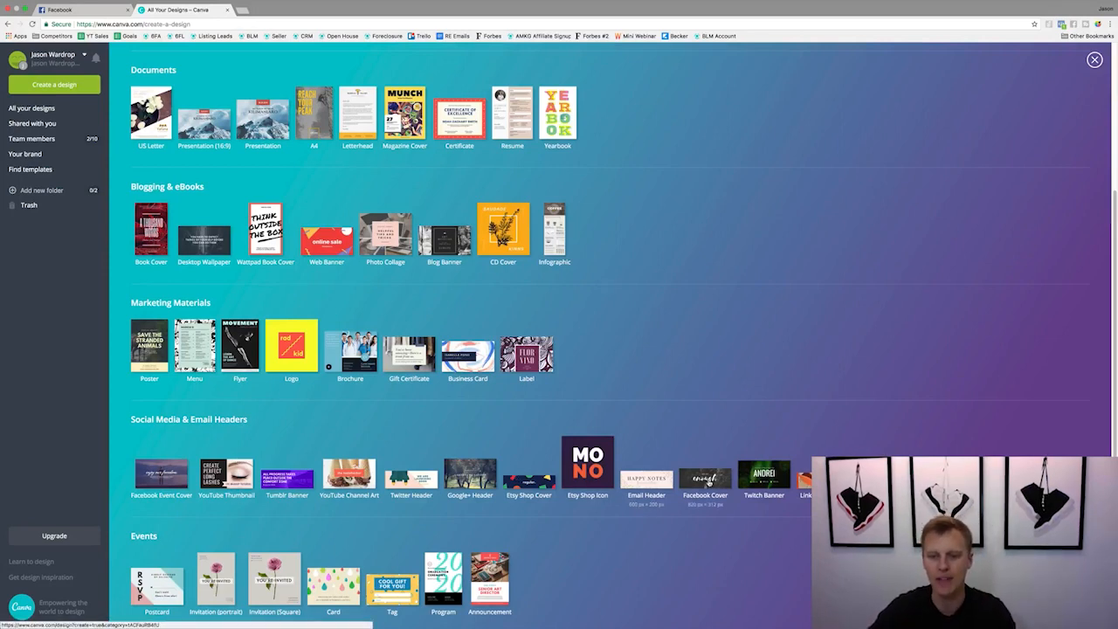
{"action": "left_click", "coordinate": [710, 486]}
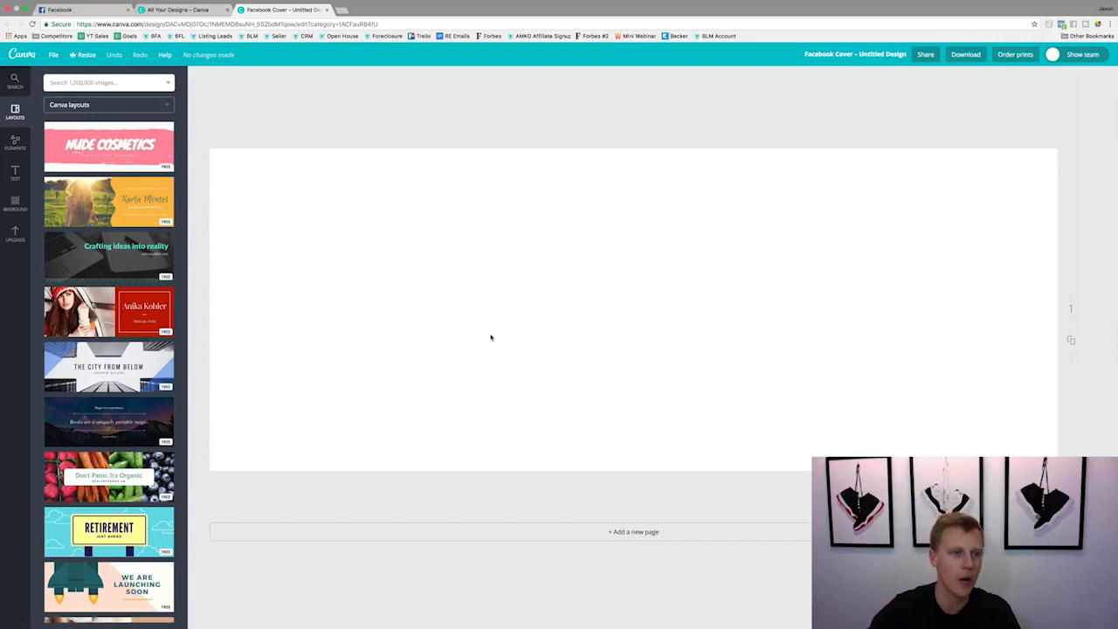
Try the pink Nude Cosmetics, orange sunlit field, red Makeup Artist and blue "spring collection" layouts on the cover.
{"action": "left_click", "coordinate": [131, 157]}
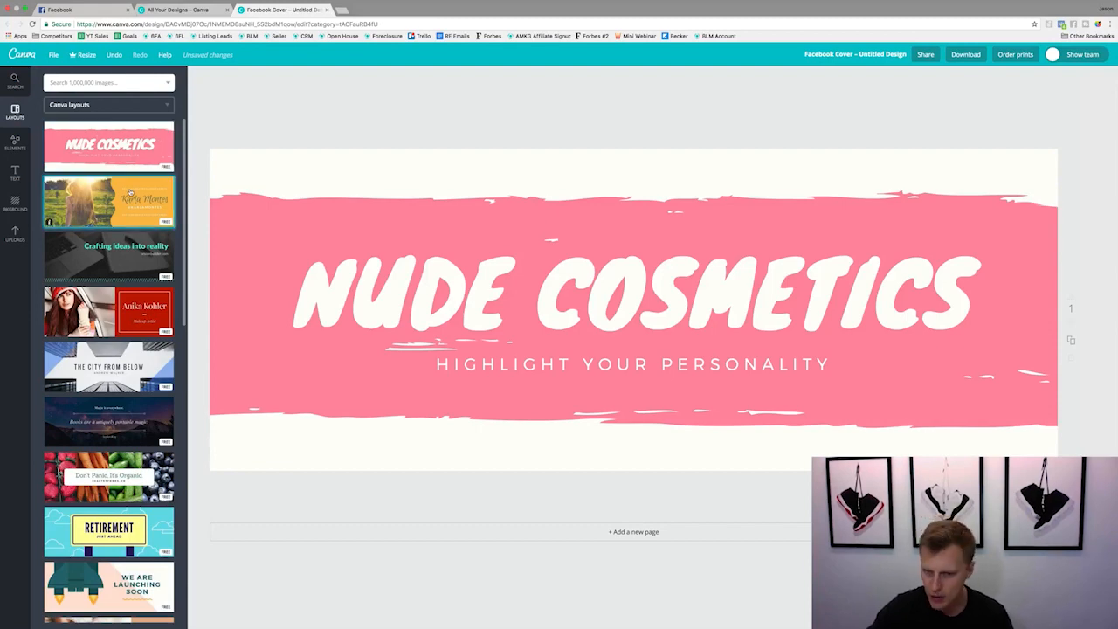
{"action": "left_click", "coordinate": [129, 192]}
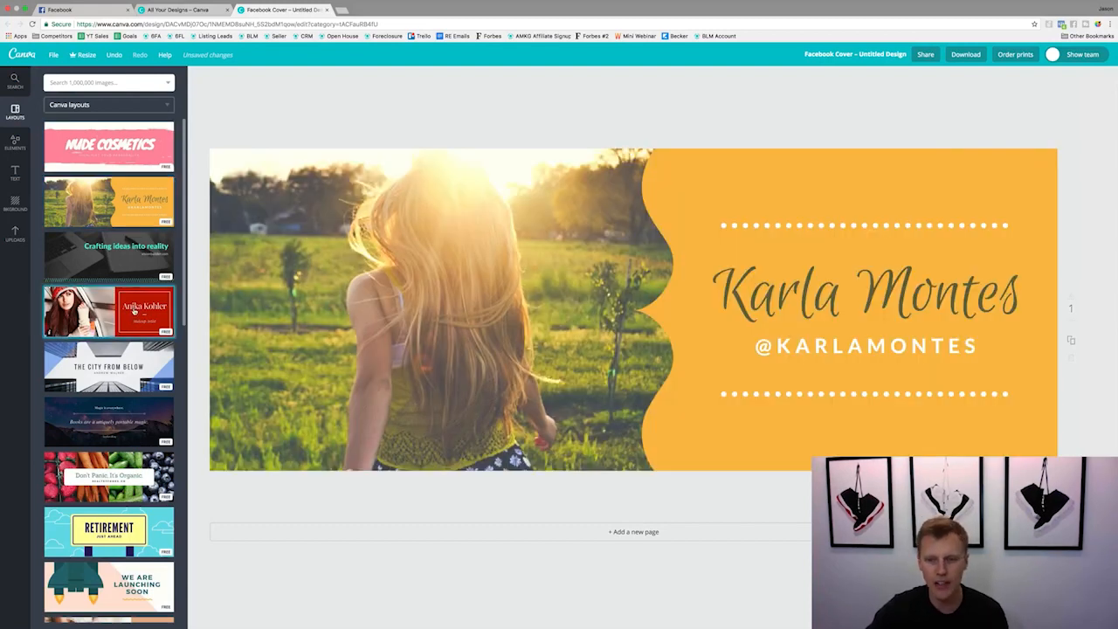
{"action": "left_click", "coordinate": [132, 315]}
{"action": "scroll", "coordinate": [109, 350], "scroll_direction": "down", "scroll_amount": 10}
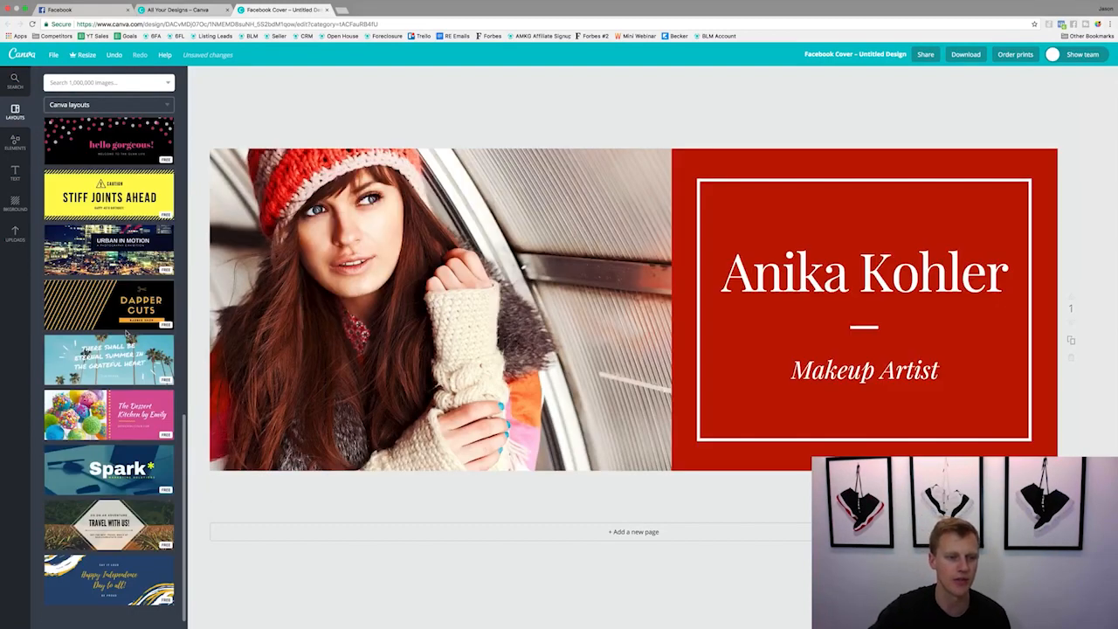
{"action": "scroll", "coordinate": [109, 349], "scroll_direction": "down", "scroll_amount": 5}
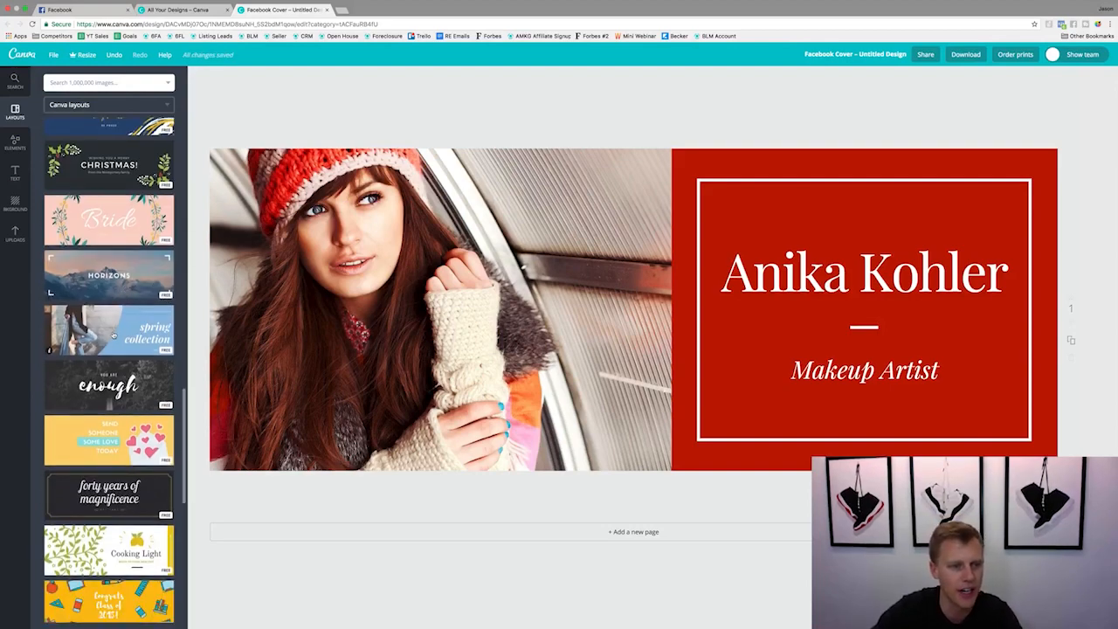
{"action": "left_click", "coordinate": [112, 334]}
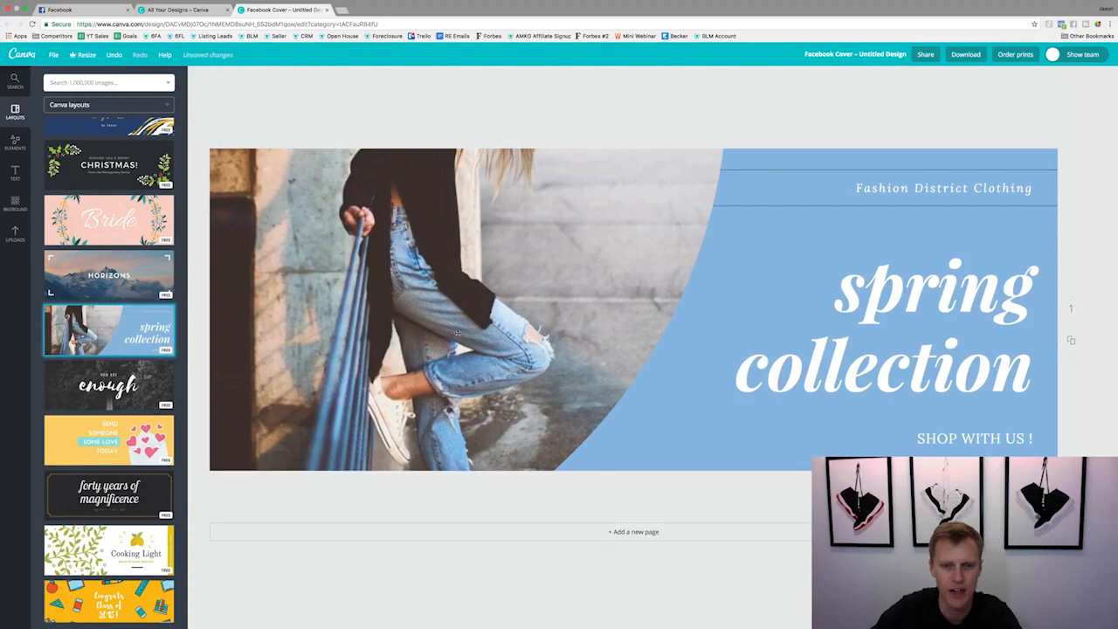
Apply the "Congratulations!" layout with the red bridge photo to the cover.
{"action": "scroll", "coordinate": [99, 378], "scroll_direction": "down", "scroll_amount": 10}
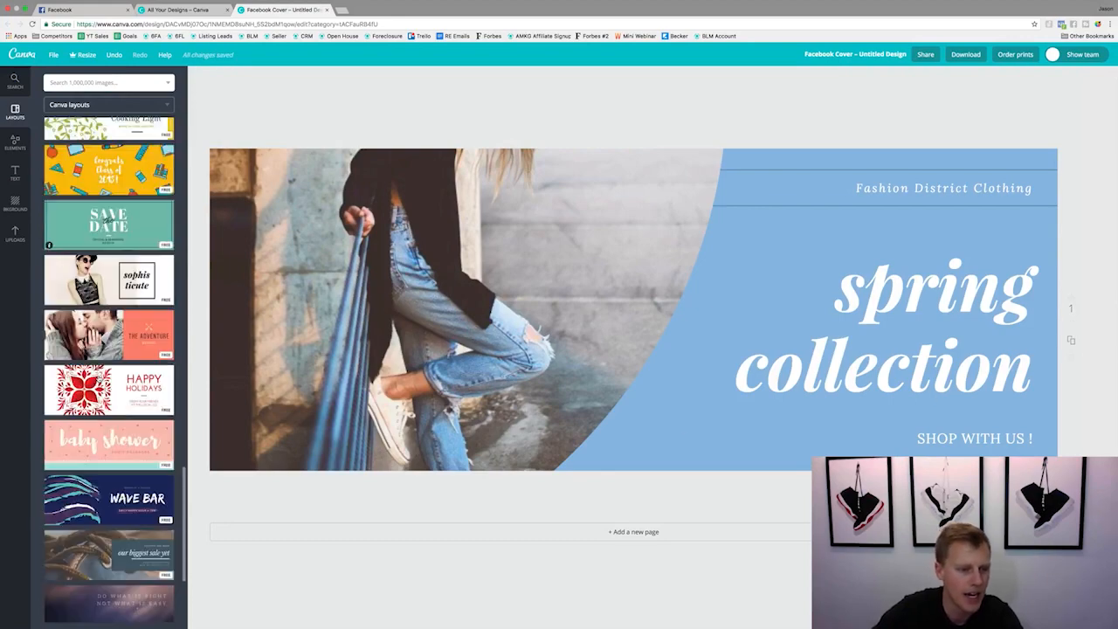
{"action": "scroll", "coordinate": [98, 378], "scroll_direction": "down", "scroll_amount": 15}
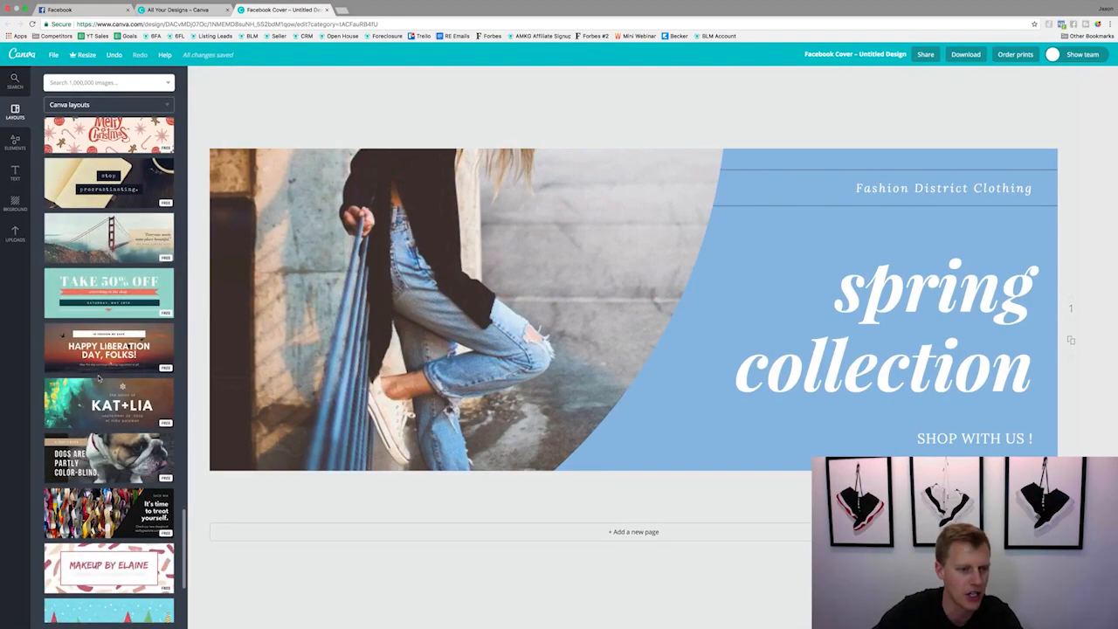
{"action": "scroll", "coordinate": [99, 378], "scroll_direction": "down", "scroll_amount": 15}
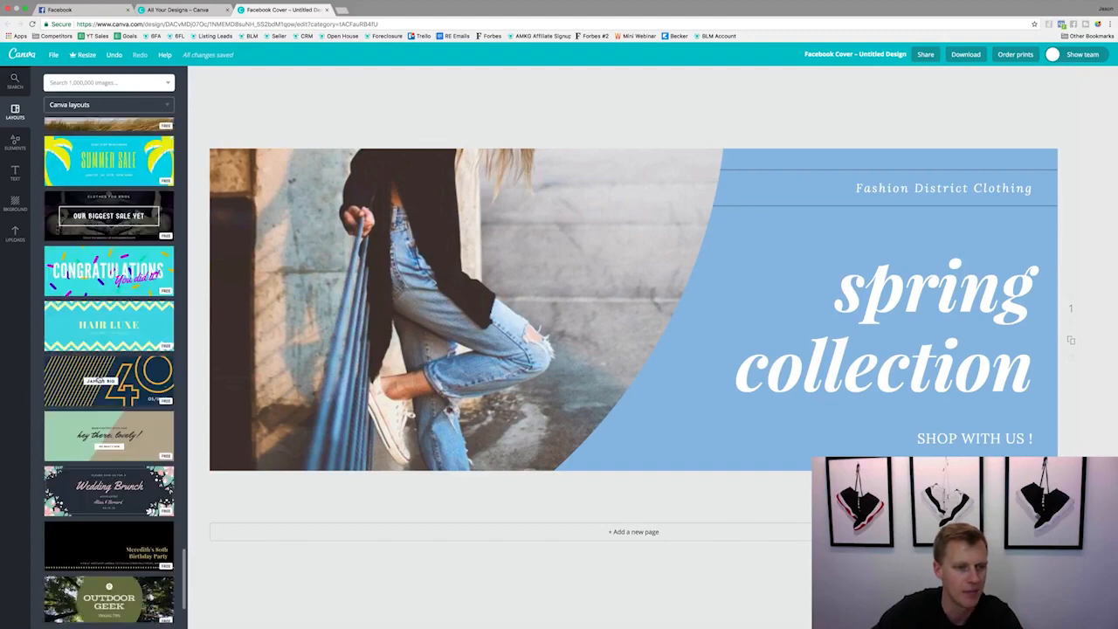
{"action": "scroll", "coordinate": [98, 378], "scroll_direction": "down", "scroll_amount": 15}
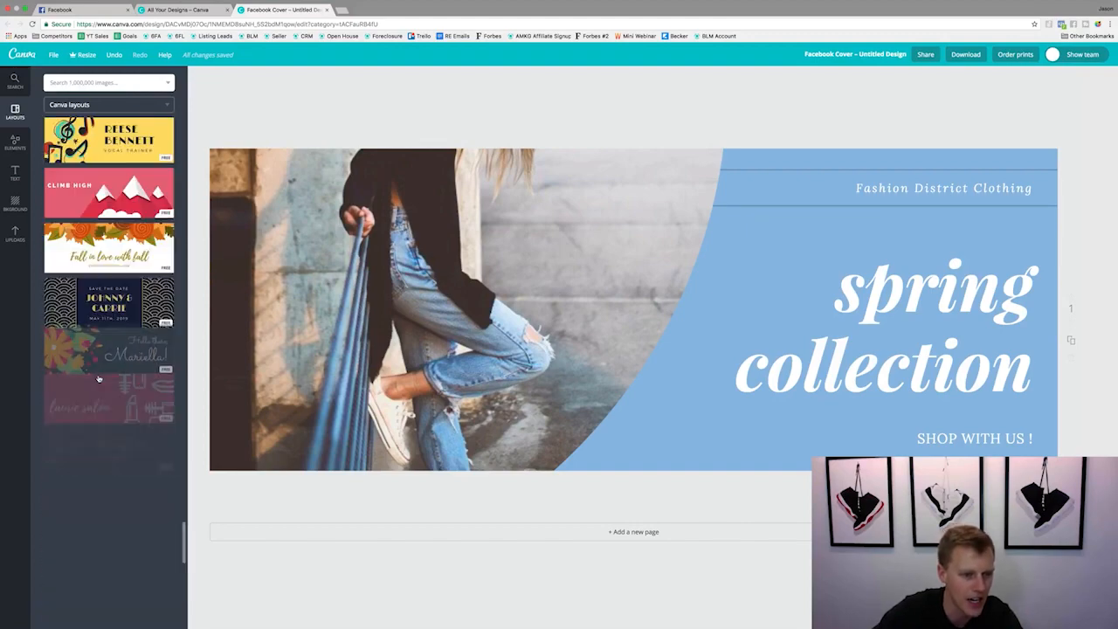
{"action": "scroll", "coordinate": [98, 378], "scroll_direction": "down", "scroll_amount": 15}
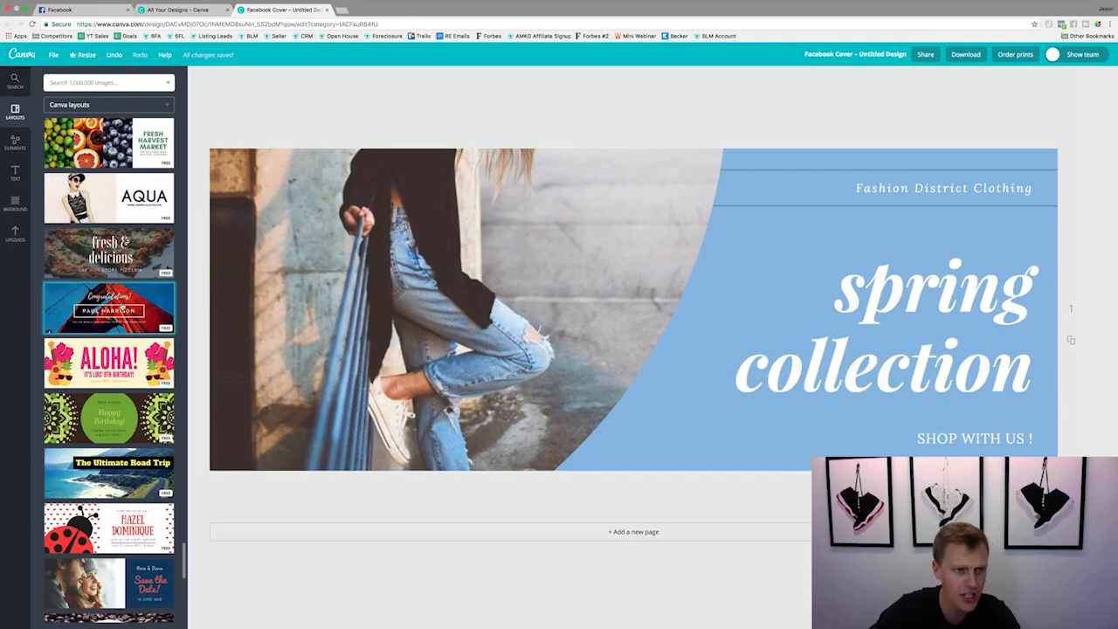
{"action": "left_click", "coordinate": [122, 303]}
Apply the "rent.au" layout with the white building photo and navy panel to the cover.
{"action": "scroll", "coordinate": [121, 303], "scroll_direction": "down", "scroll_amount": 10}
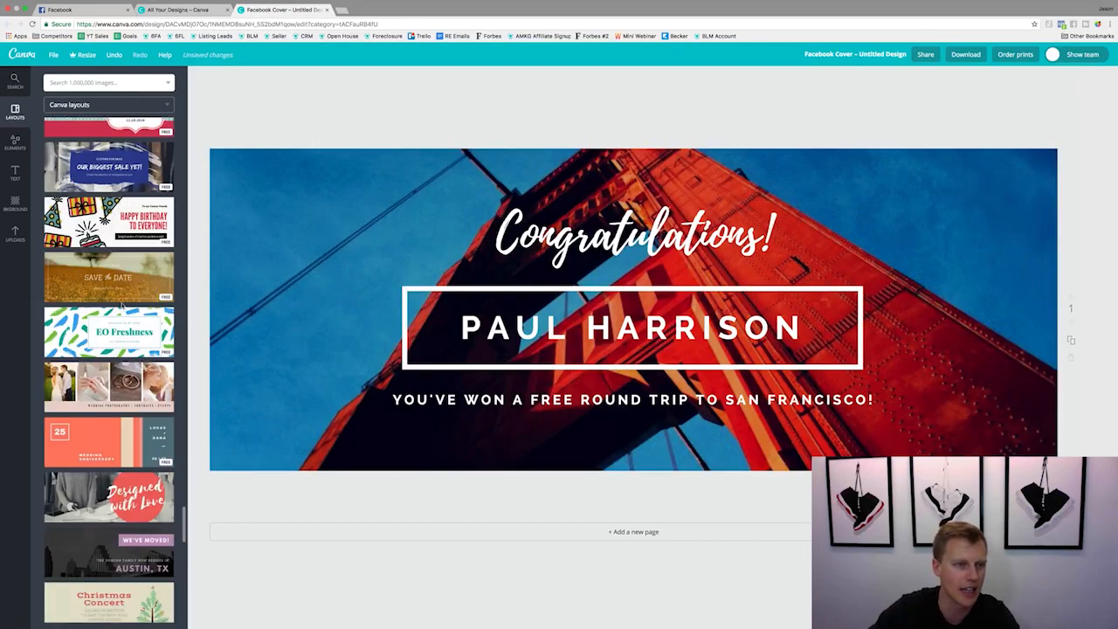
{"action": "scroll", "coordinate": [121, 303], "scroll_direction": "up", "scroll_amount": 15}
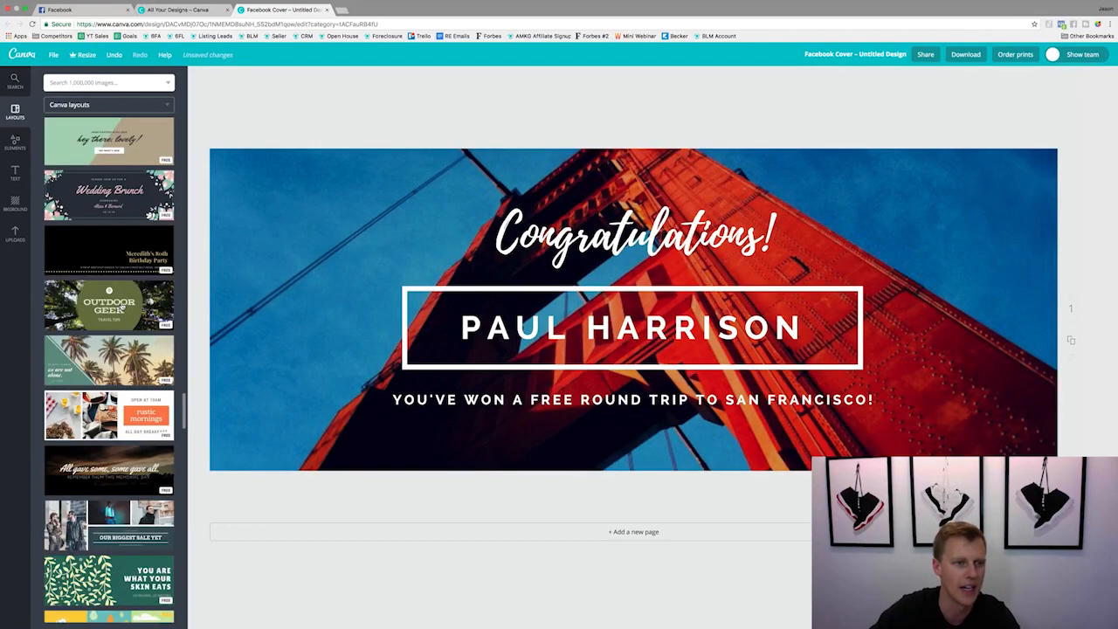
{"action": "scroll", "coordinate": [122, 305], "scroll_direction": "up", "scroll_amount": 5}
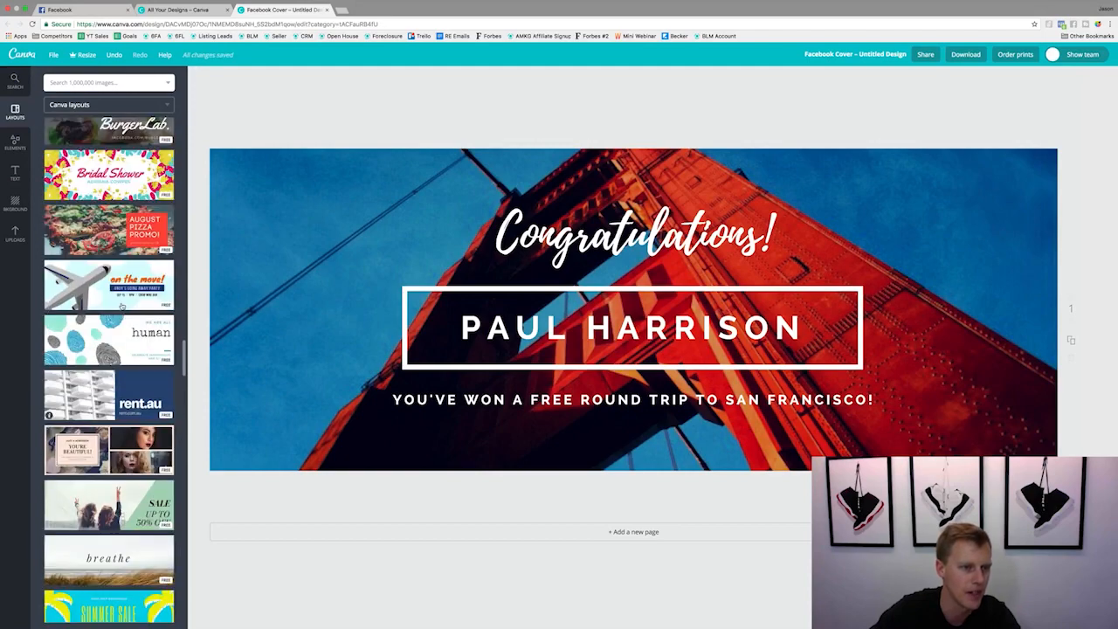
{"action": "left_click", "coordinate": [134, 392]}
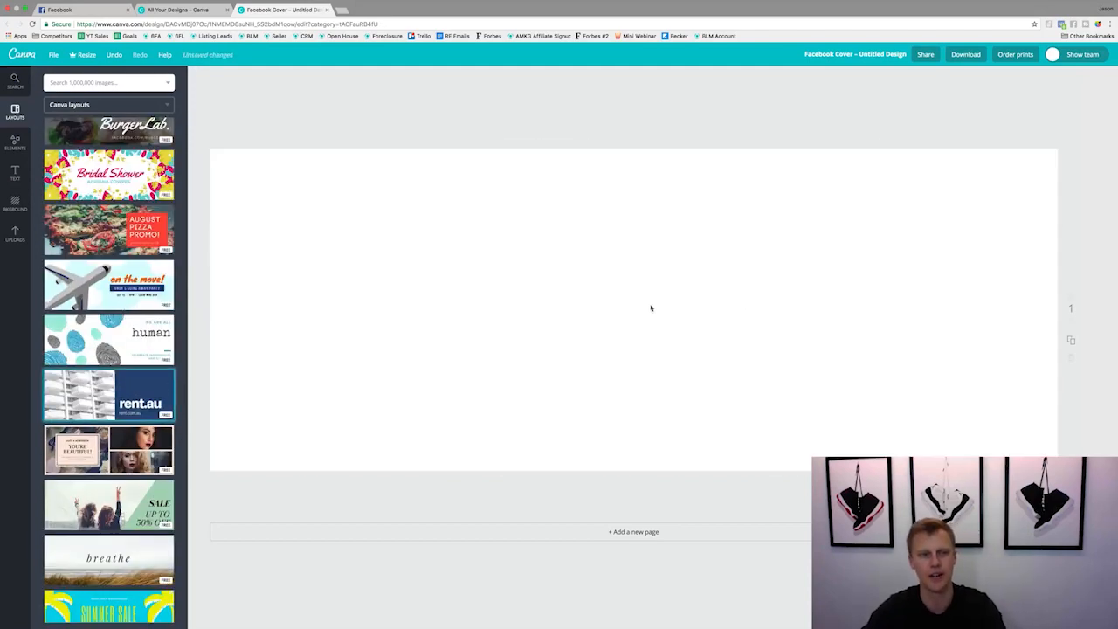
Replace the cover's heading with the owner's first name and the subtitle with the last name followed by " - Your Business".
{"action": "double_click", "coordinate": [856, 385]}
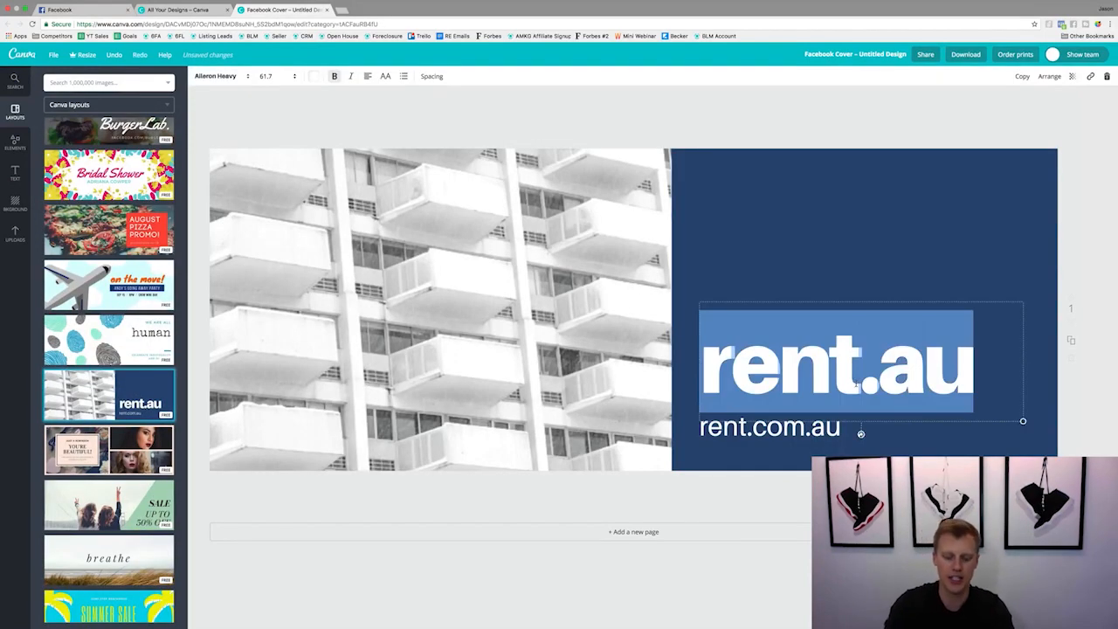
{"action": "type", "text": "Jason"}
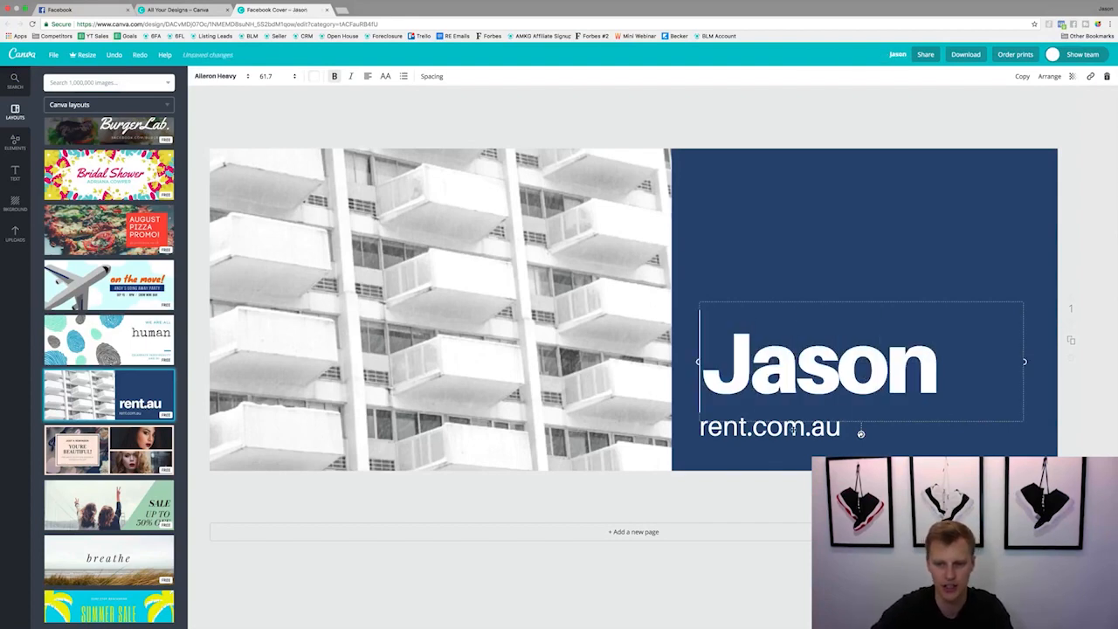
{"action": "left_click", "coordinate": [807, 426]}
{"action": "key", "text": "ctrl+a"}
{"action": "type", "text": "Wardrop"}
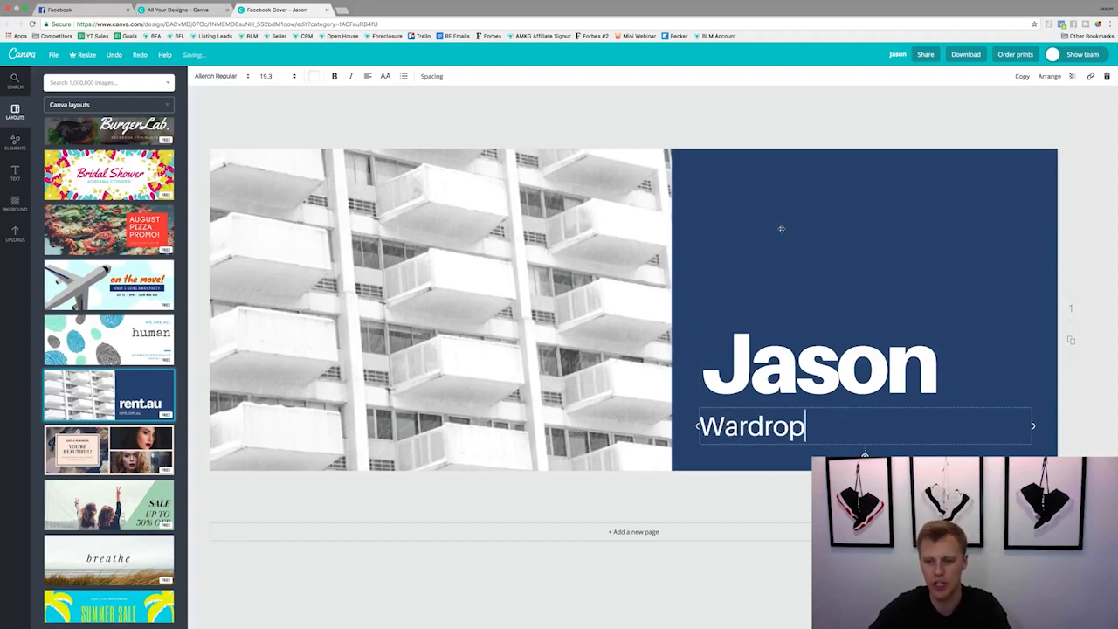
{"action": "type", "text": " - "}
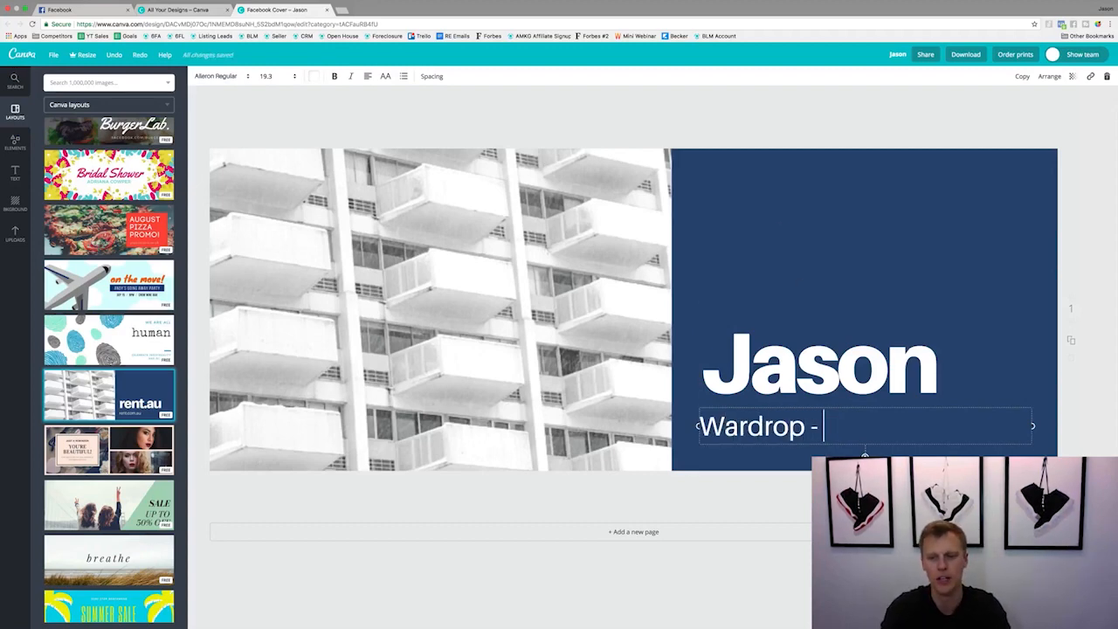
{"action": "type", "text": "Your Business"}
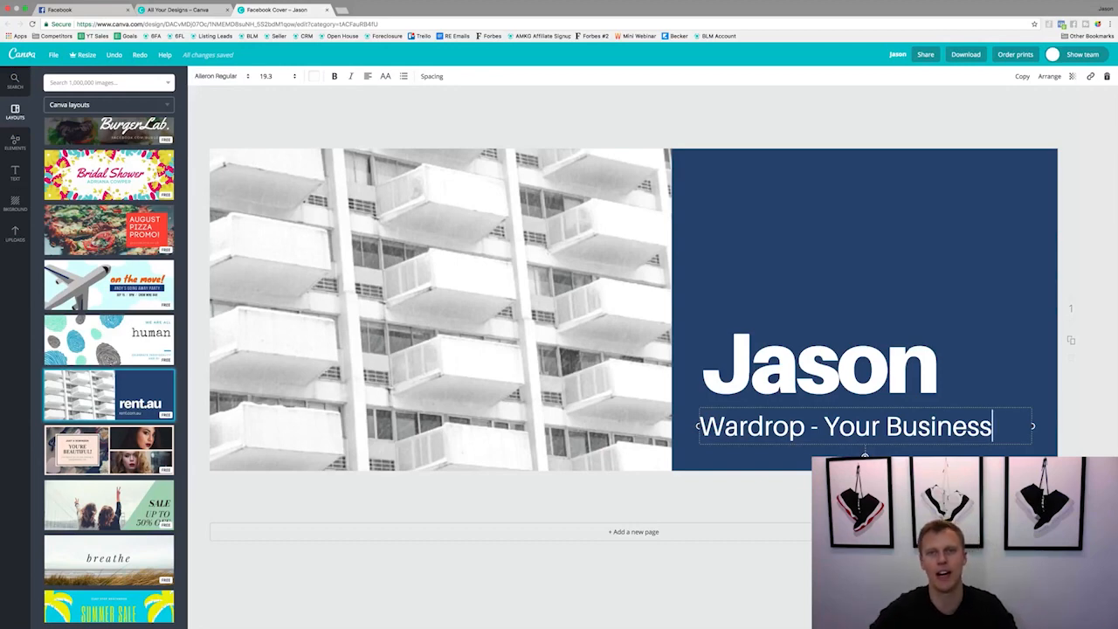
{"action": "left_click", "coordinate": [777, 109]}
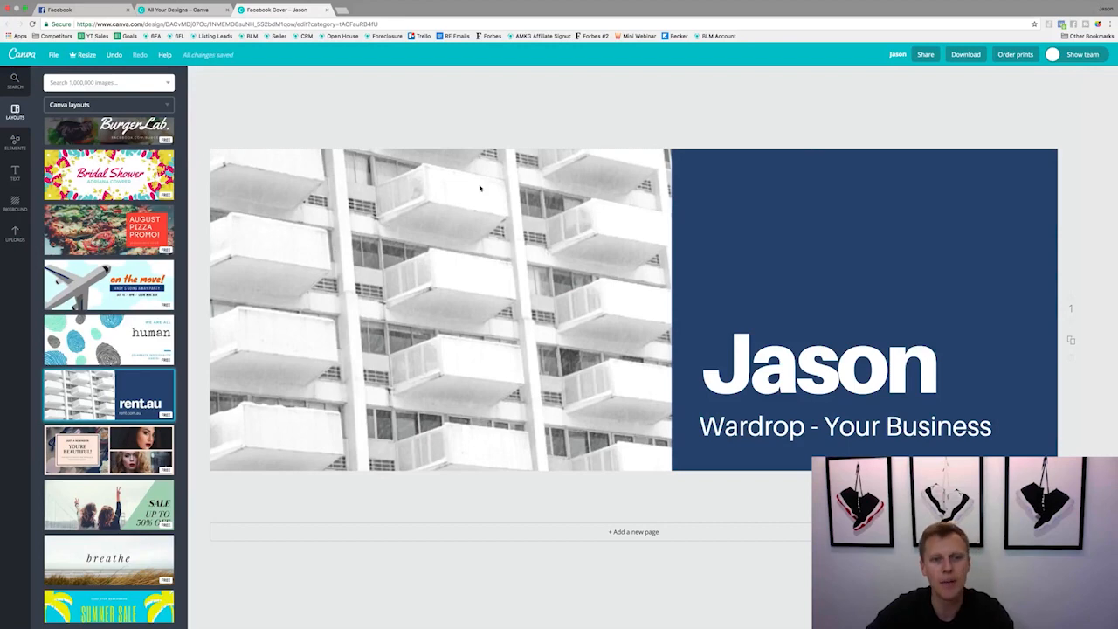
Replace the white building photo on the cover with the uploaded image of the modern glass house at dusk.
{"action": "left_click", "coordinate": [15, 233]}
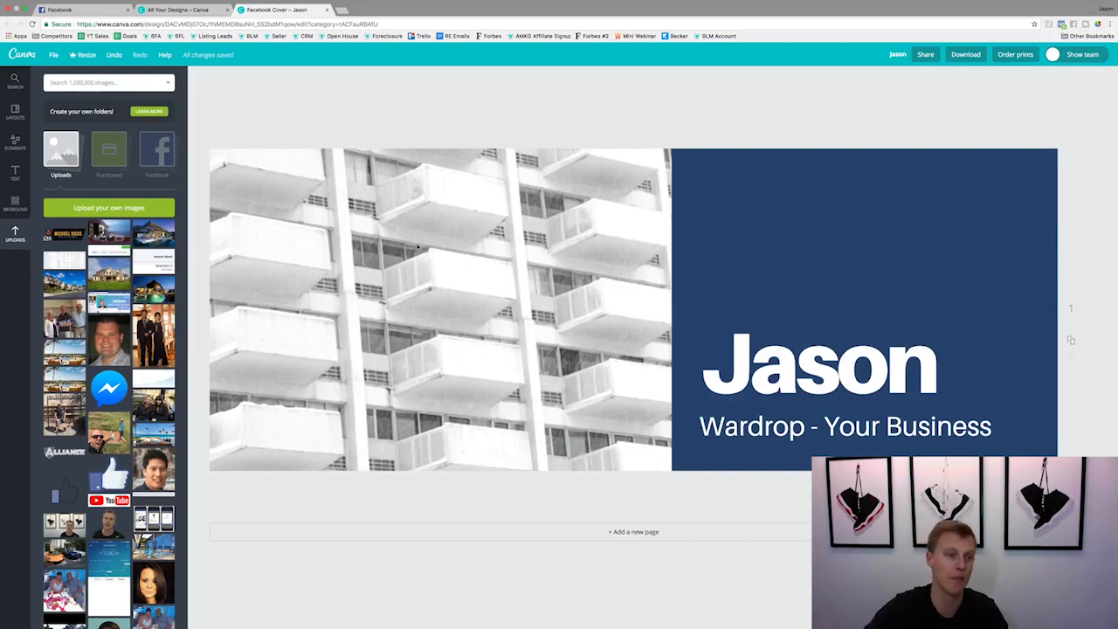
{"action": "left_click", "coordinate": [153, 234]}
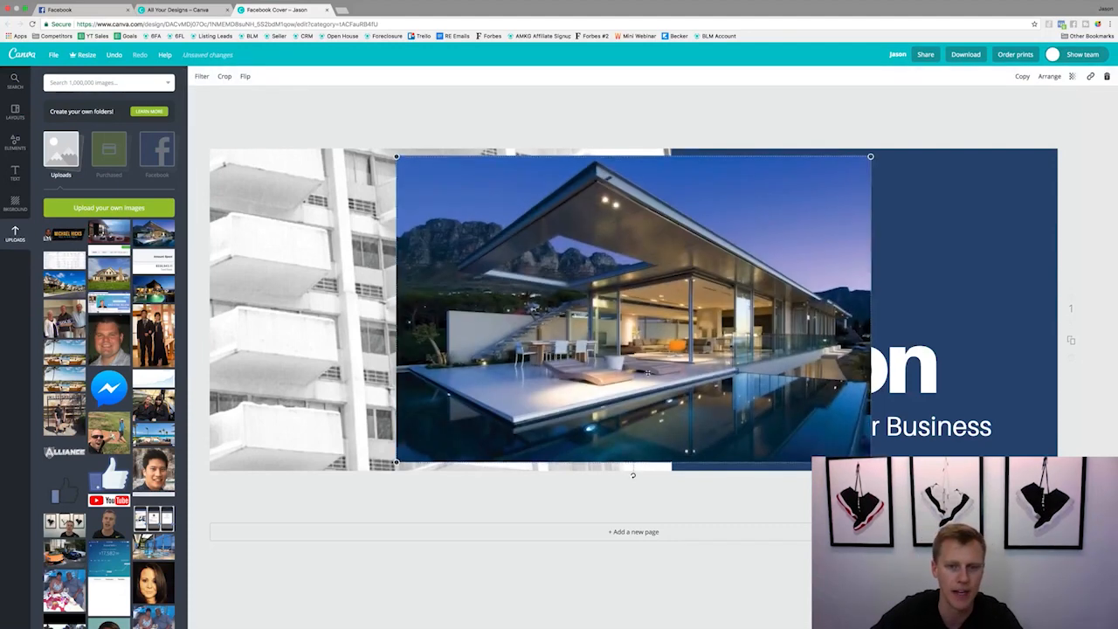
{"action": "left_click_drag", "start_coordinate": [719, 365], "coordinate": [577, 365]}
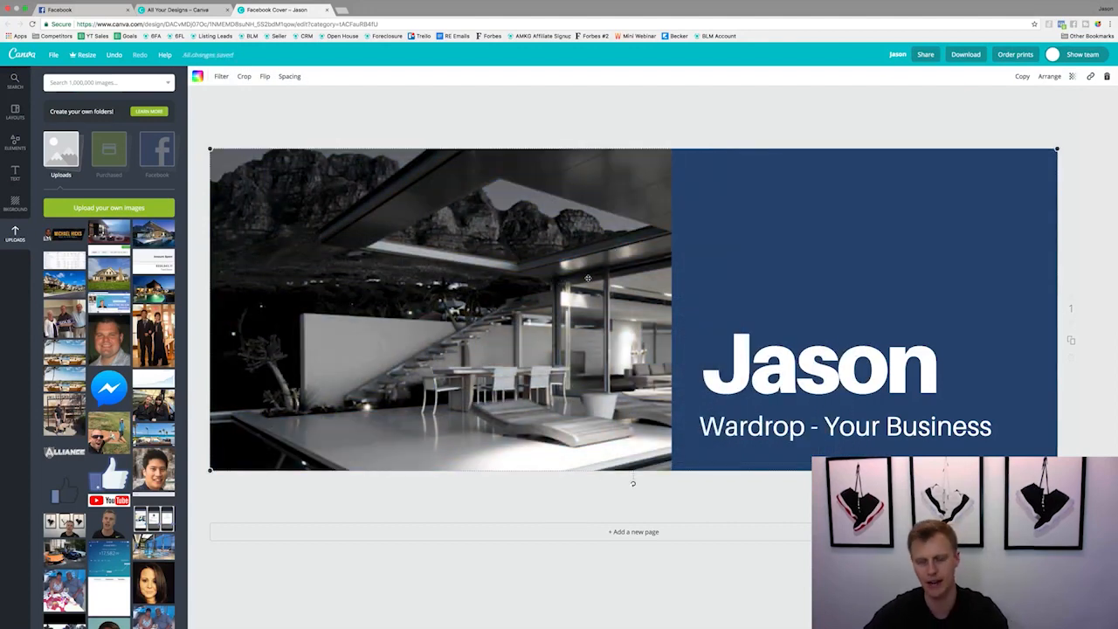
Set the house photo's filter to Normal and move the name heading slightly down, closer to the subtitle.
{"action": "left_click", "coordinate": [222, 76]}
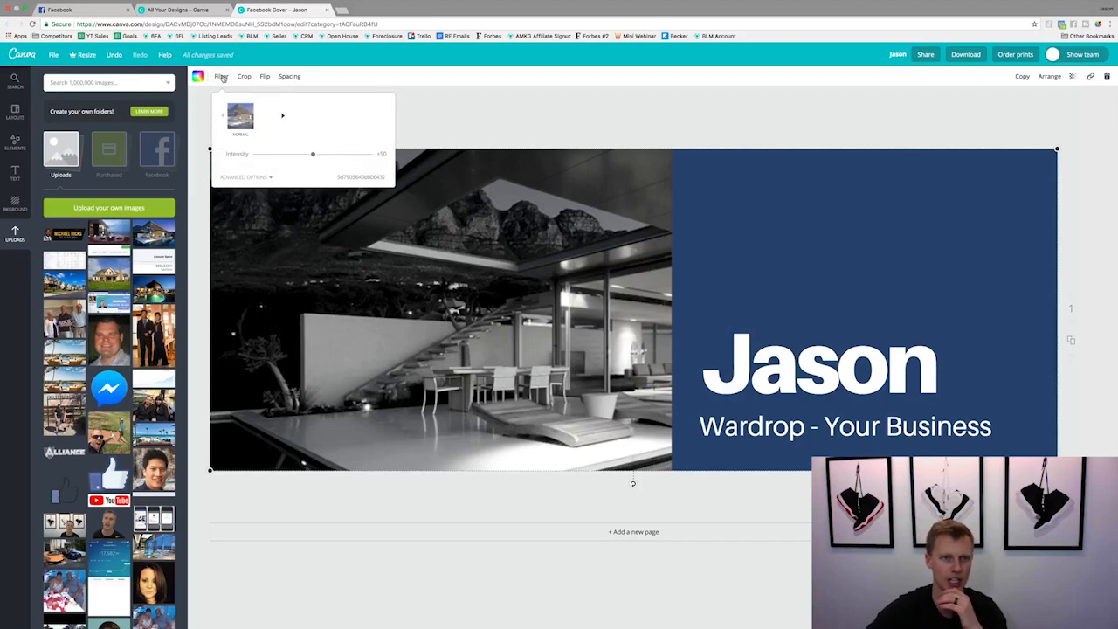
{"action": "left_click", "coordinate": [234, 122]}
{"action": "left_click", "coordinate": [551, 97]}
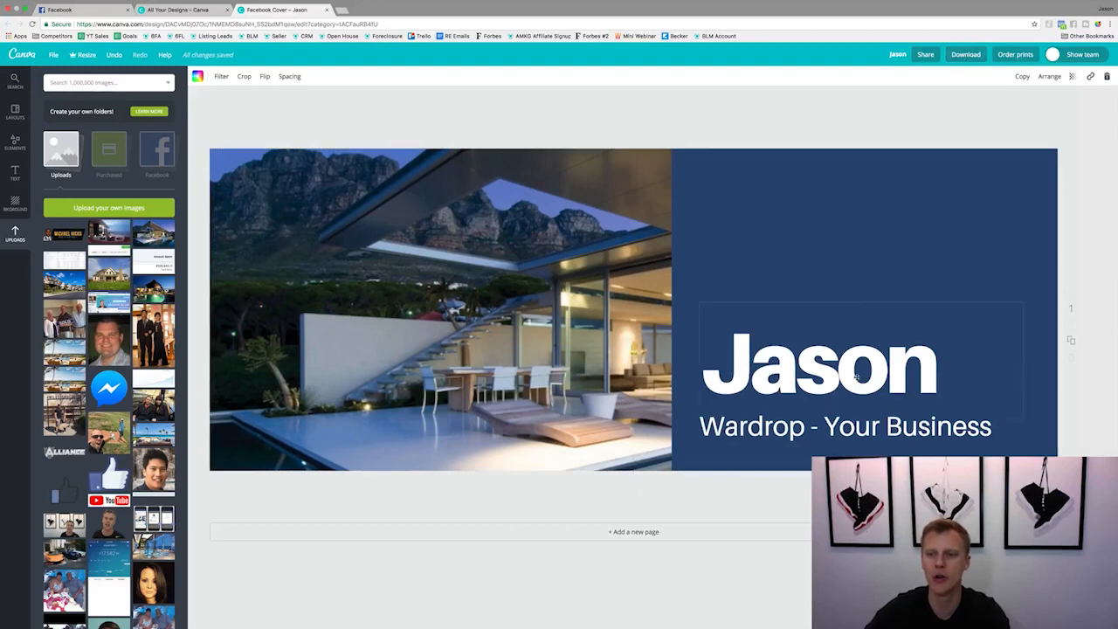
{"action": "mouse_move", "coordinate": [843, 369]}
{"action": "left_mouse_down"}
{"action": "mouse_move", "coordinate": [843, 229]}
{"action": "mouse_move", "coordinate": [889, 357]}
{"action": "mouse_move", "coordinate": [812, 366]}
{"action": "mouse_move", "coordinate": [847, 385]}
{"action": "left_mouse_up"}
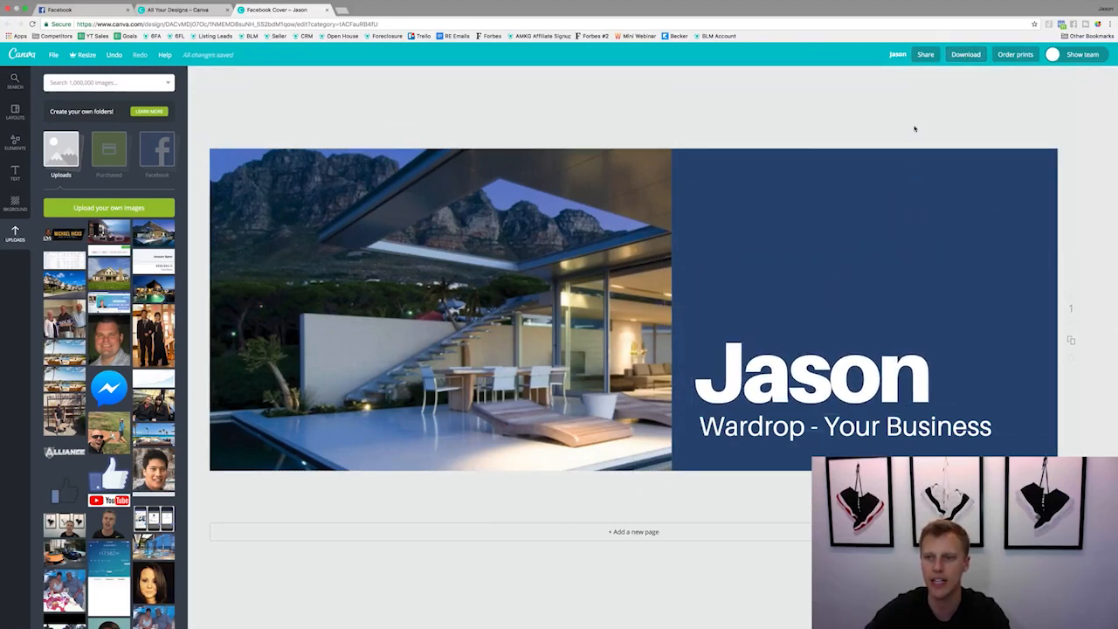
Download the cover design as a PNG and move the downloaded file to the Desktop.
{"action": "left_click", "coordinate": [964, 54]}
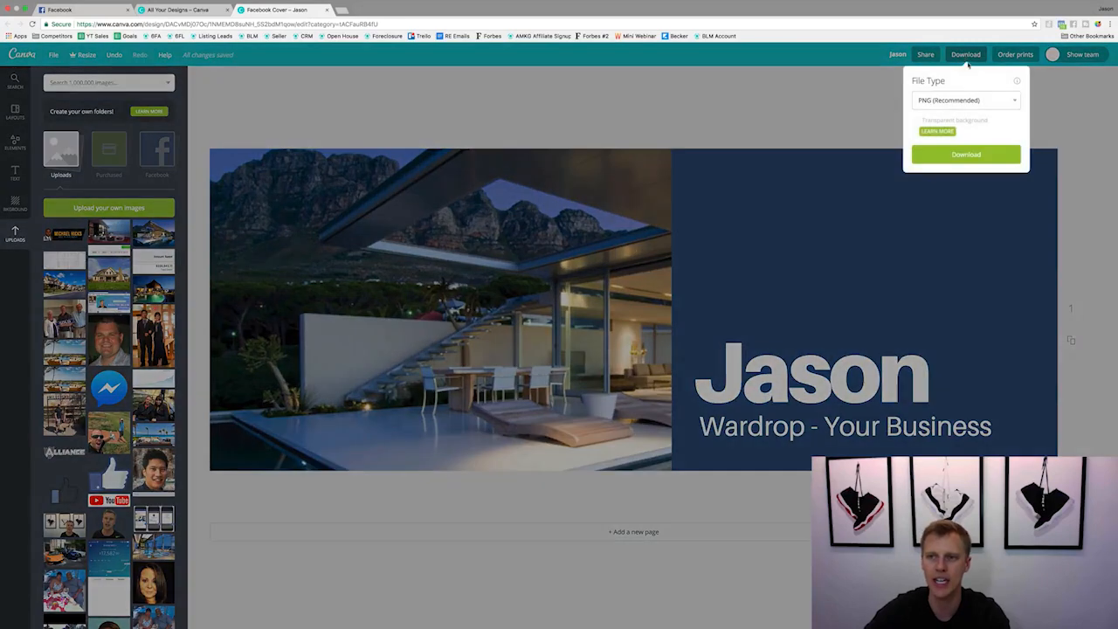
{"action": "left_click", "coordinate": [964, 154]}
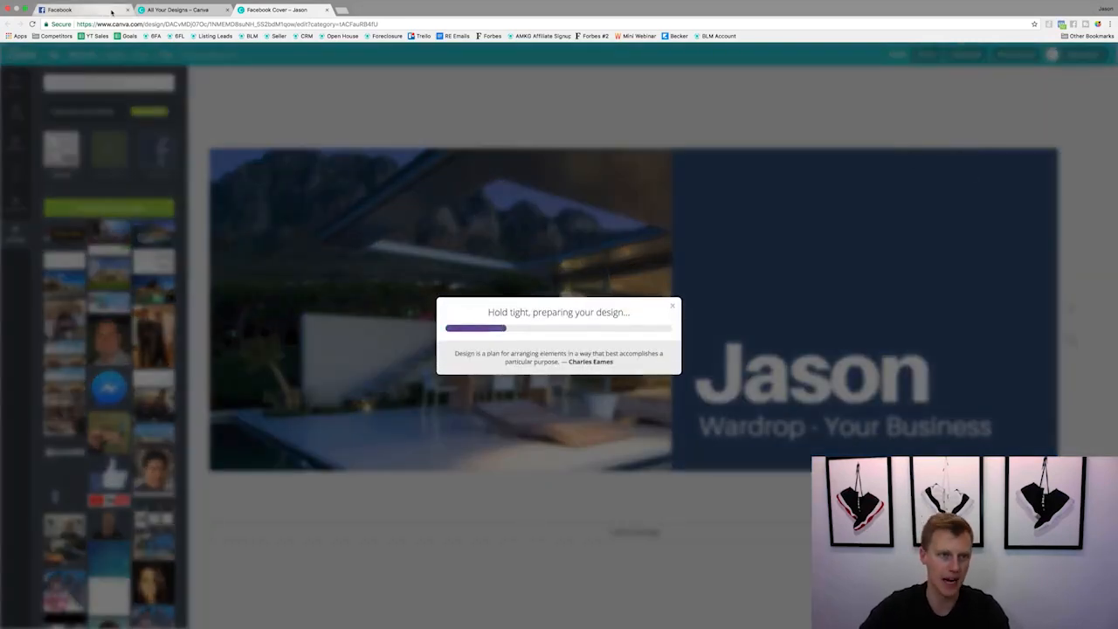
{"action": "left_click", "coordinate": [79, 10]}
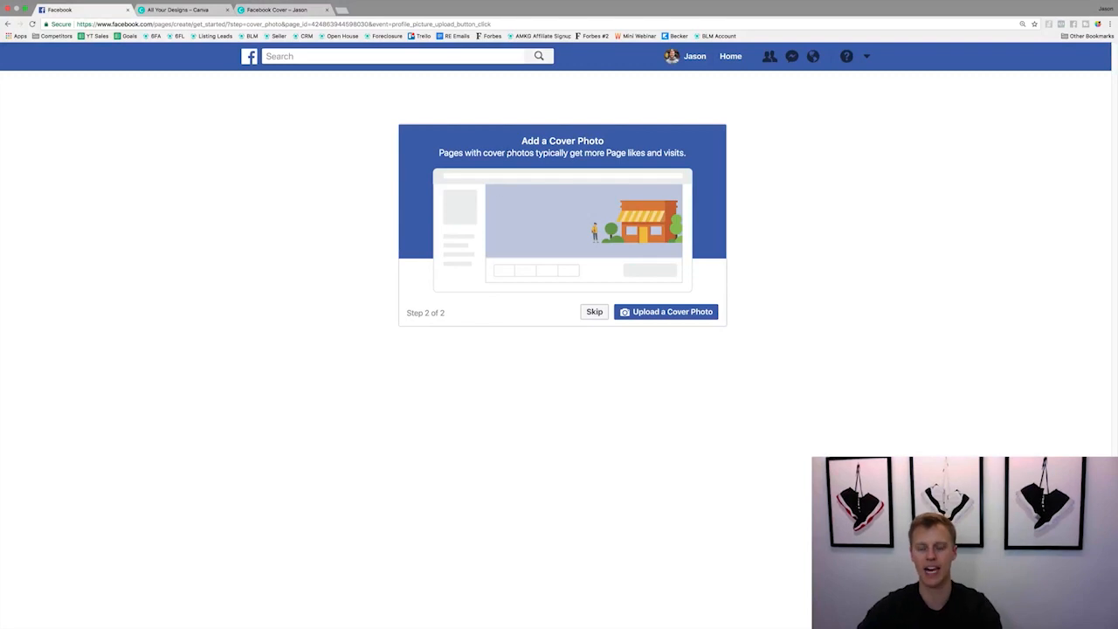
{"action": "left_click", "coordinate": [271, 11]}
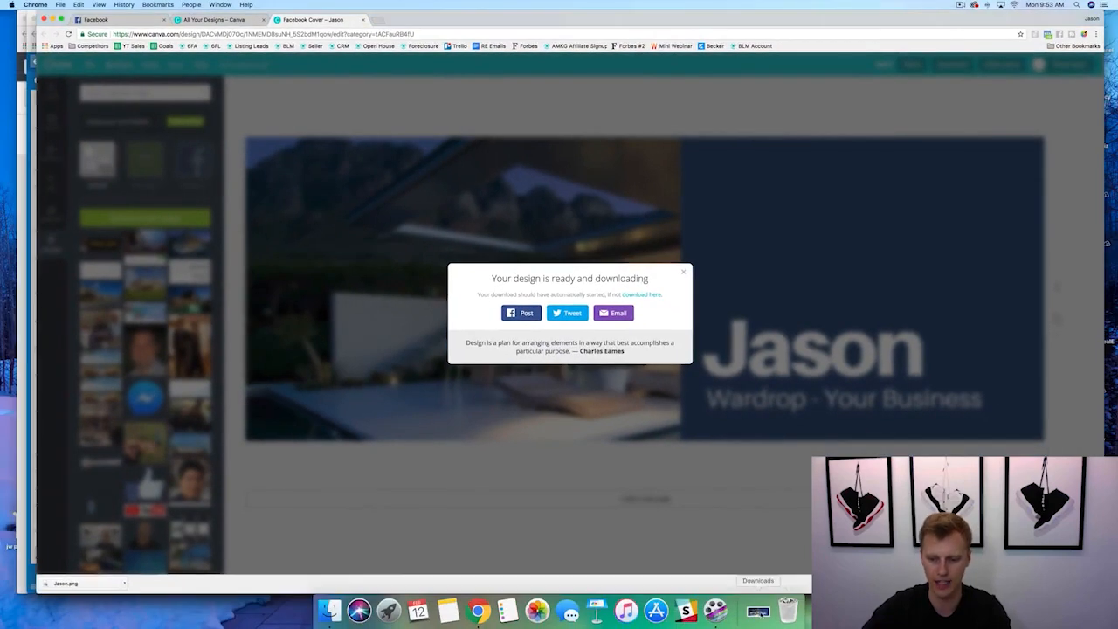
{"action": "left_click_drag", "start_coordinate": [813, 597], "coordinate": [873, 603]}
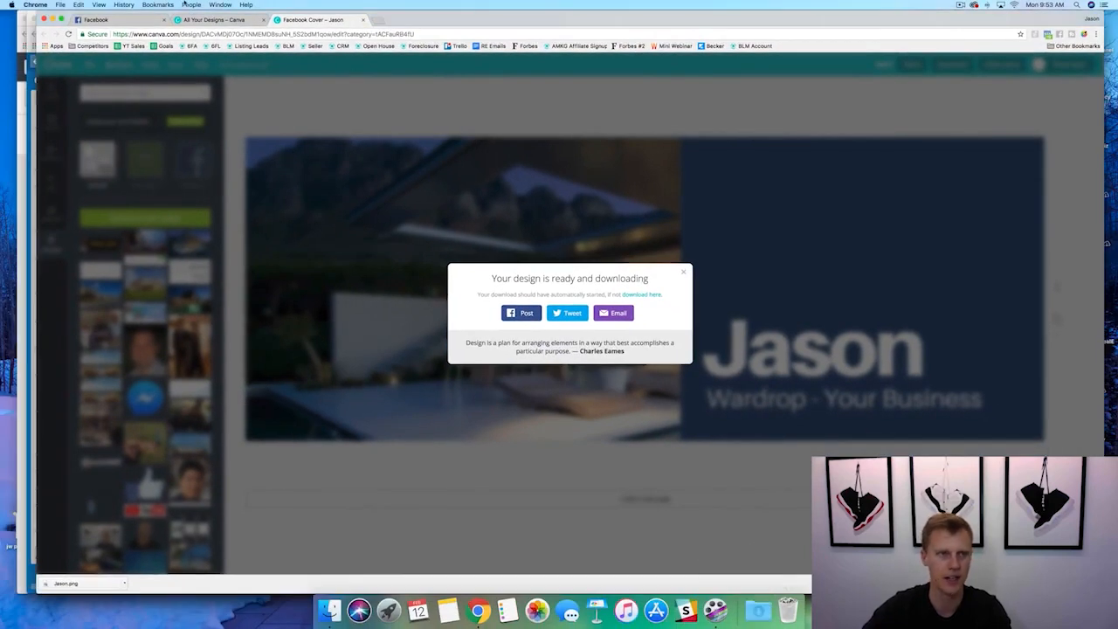
Switch to the Facebook setup page and upload the downloaded cover PNG from the Desktop as the Page's cover photo.
{"action": "left_click", "coordinate": [106, 21]}
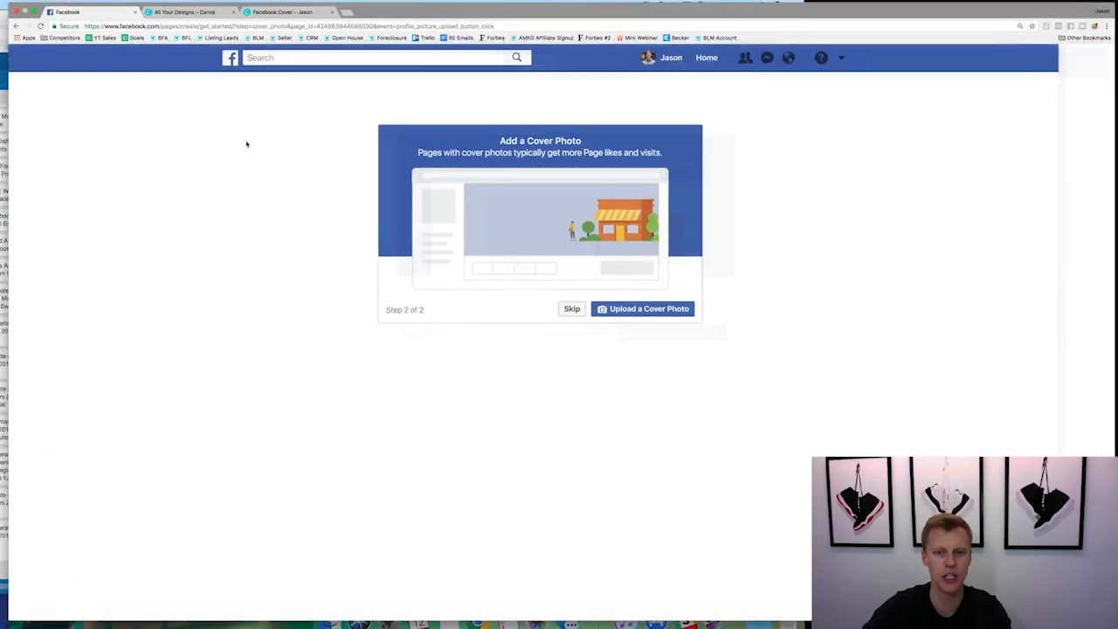
{"action": "left_click", "coordinate": [655, 325]}
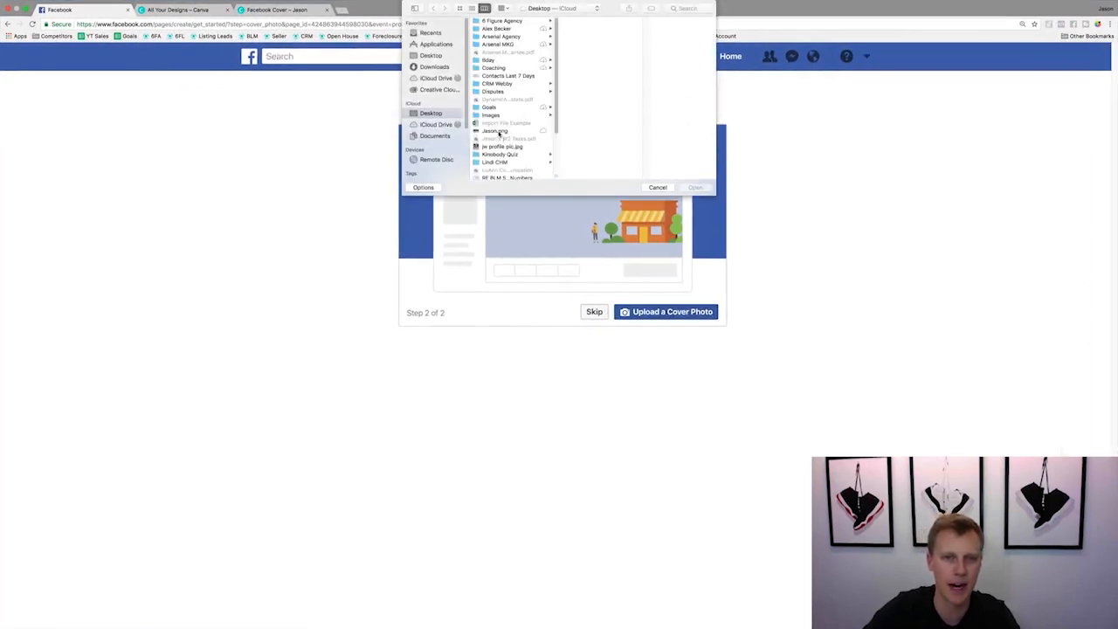
{"action": "left_click", "coordinate": [496, 131]}
{"action": "left_click", "coordinate": [695, 188]}
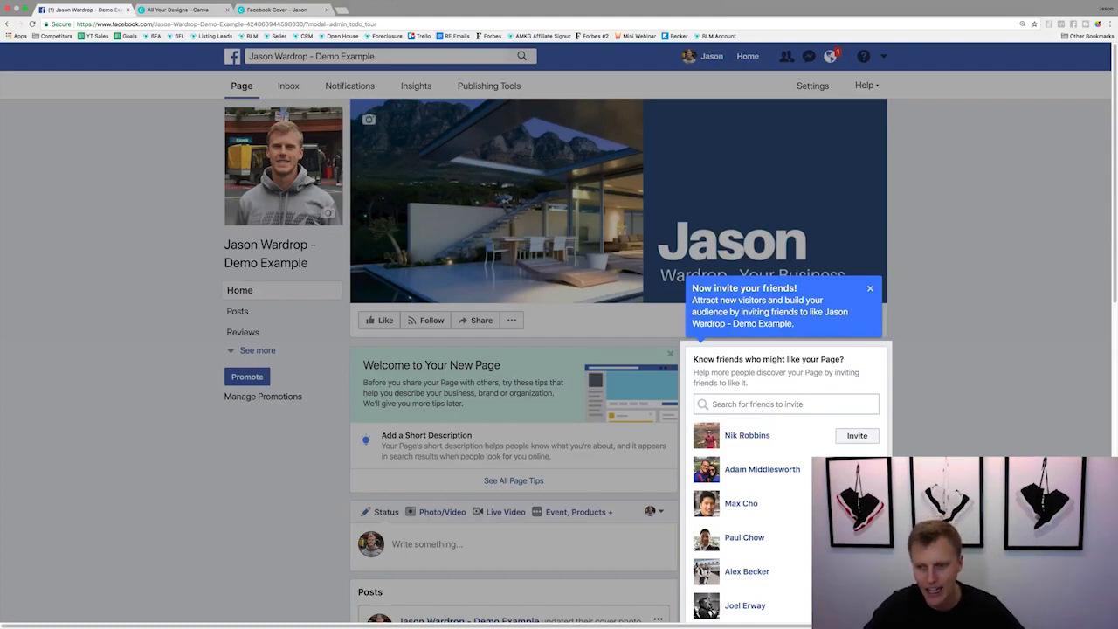
Dismiss the invite-friends tip and write "Make a post about yourself..." as the Page's first post.
{"action": "scroll", "coordinate": [621, 350], "scroll_direction": "down", "scroll_amount": 2}
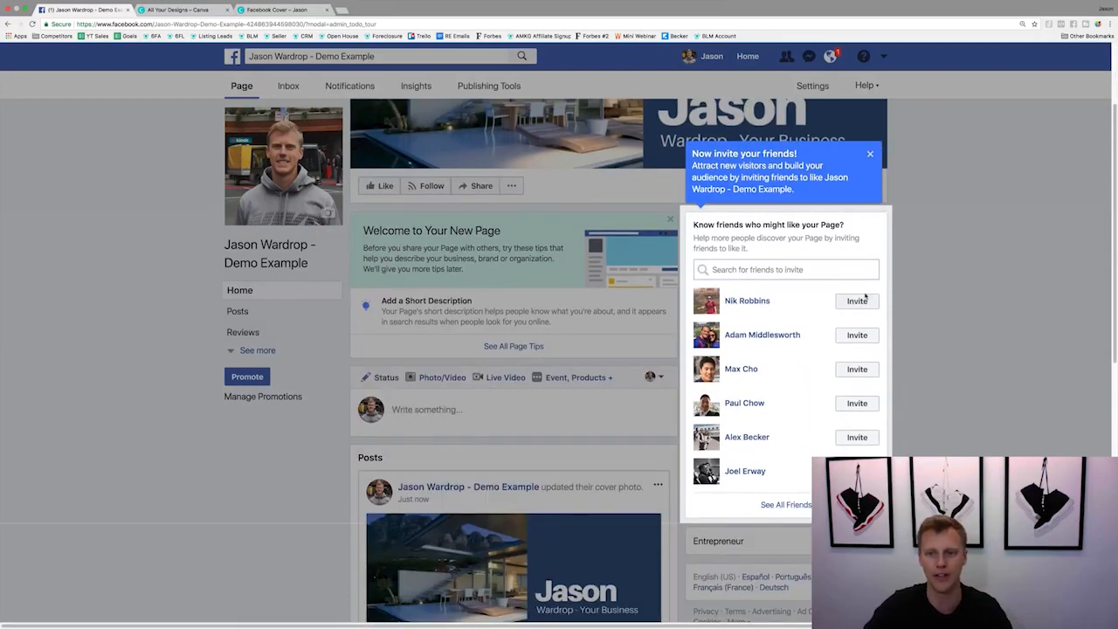
{"action": "left_click", "coordinate": [869, 154]}
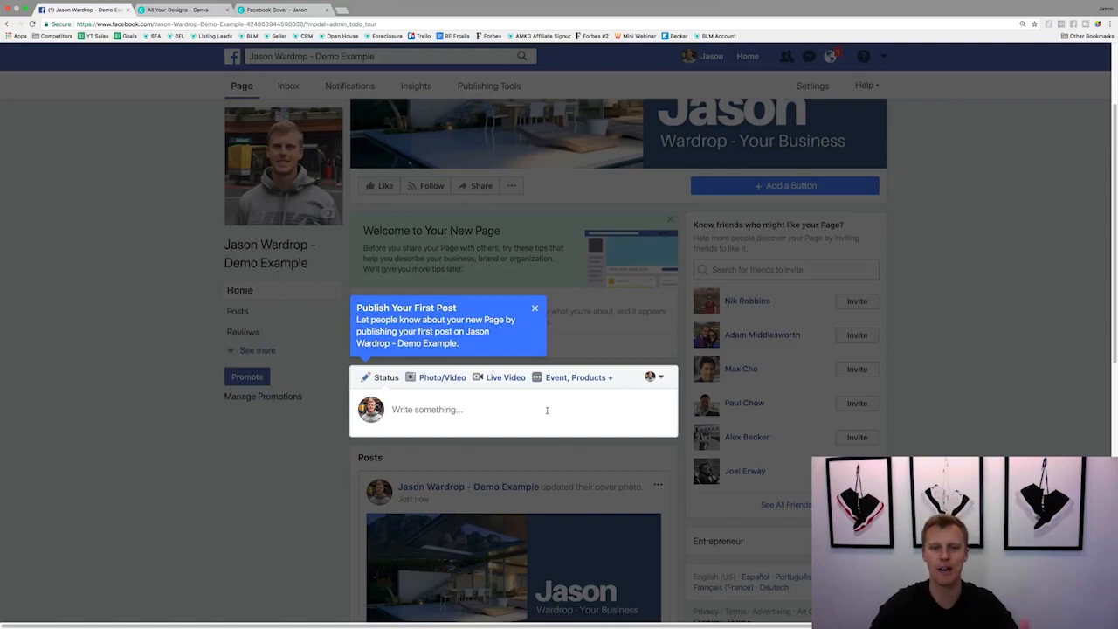
{"action": "left_click", "coordinate": [457, 409]}
{"action": "type", "text": "Ma"}
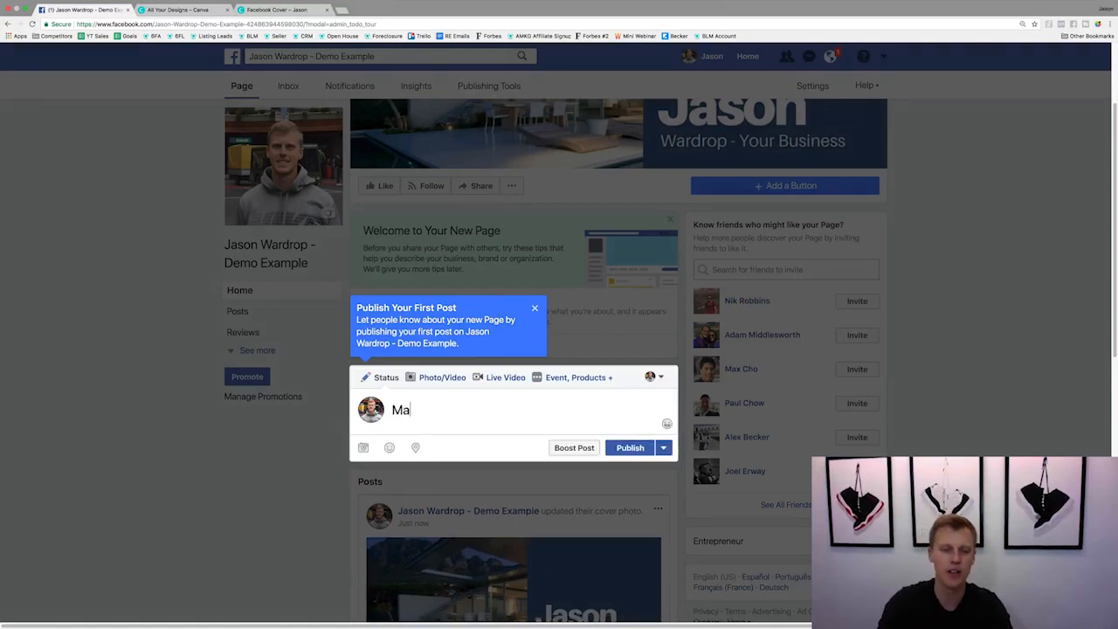
{"action": "type", "text": "ke a post about yourself.."}
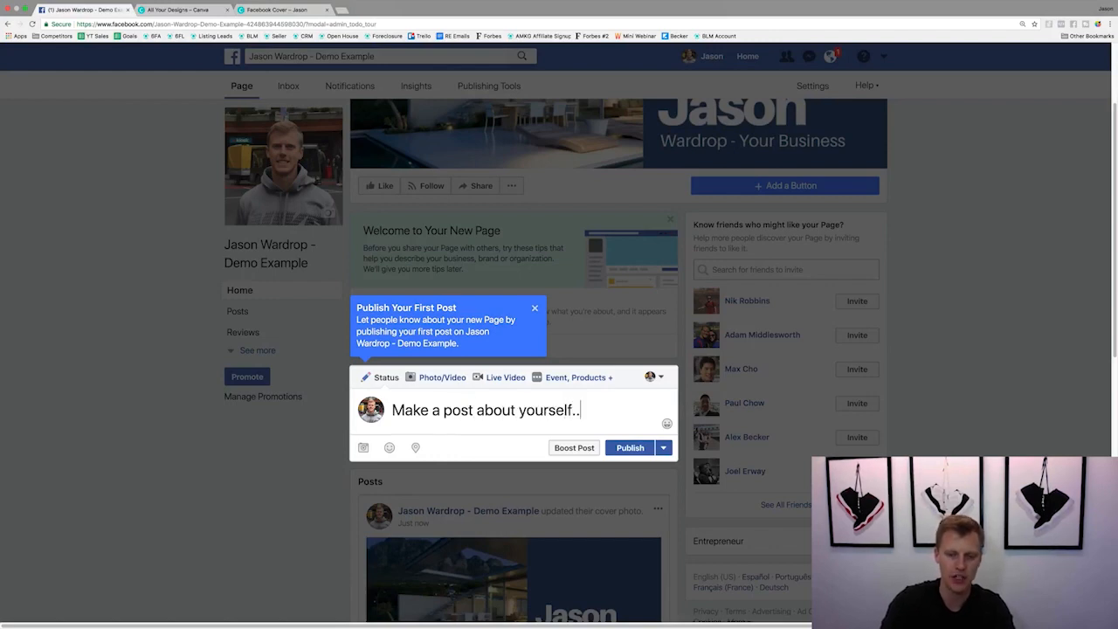
Open the owner's existing business Page in a new browser tab and examine its pinned welcome post and photo.
{"action": "key", "text": "super+t"}
{"action": "type", "text": "facebook.com"}
{"action": "key", "text": "Down"}
{"action": "key", "text": "Return"}
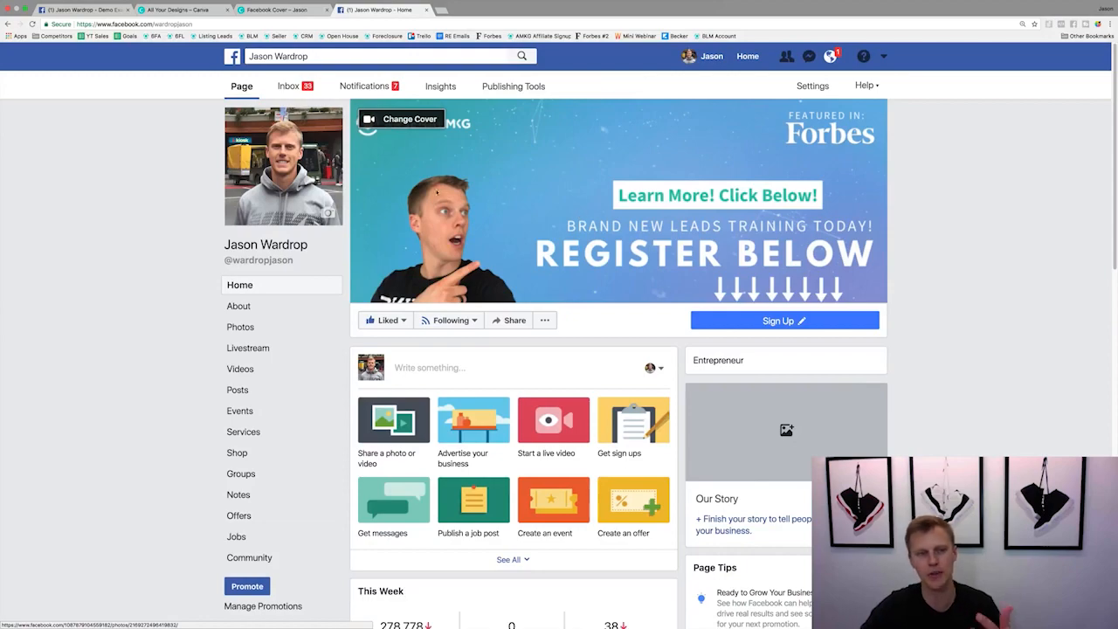
{"action": "scroll", "coordinate": [444, 309], "scroll_direction": "down", "scroll_amount": 10}
{"action": "scroll", "coordinate": [445, 309], "scroll_direction": "down", "scroll_amount": 3}
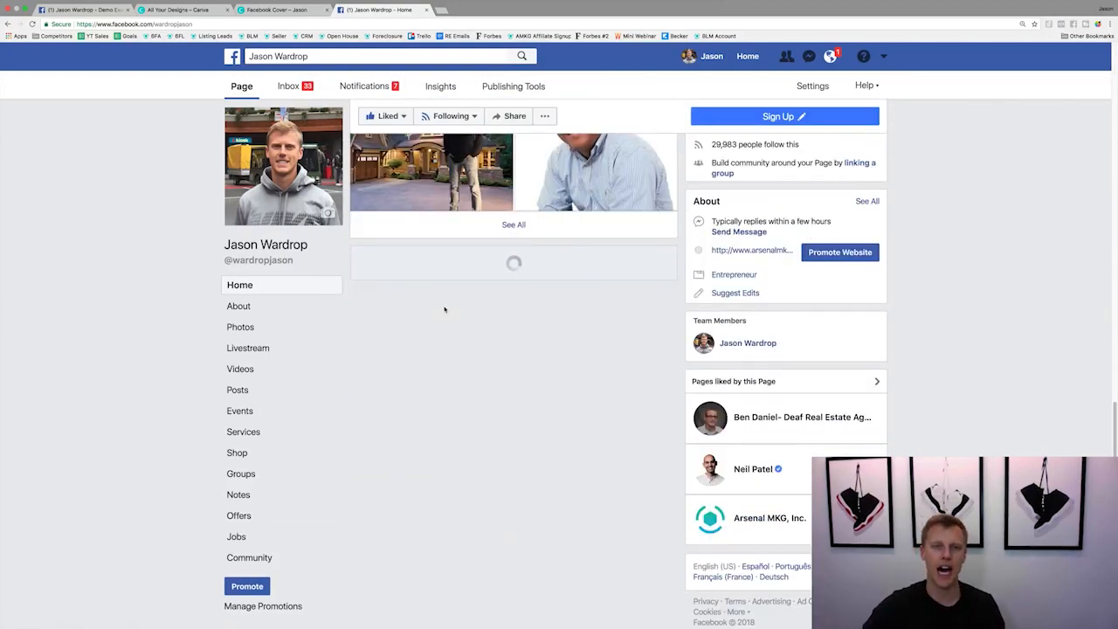
{"action": "scroll", "coordinate": [444, 309], "scroll_direction": "down", "scroll_amount": 5}
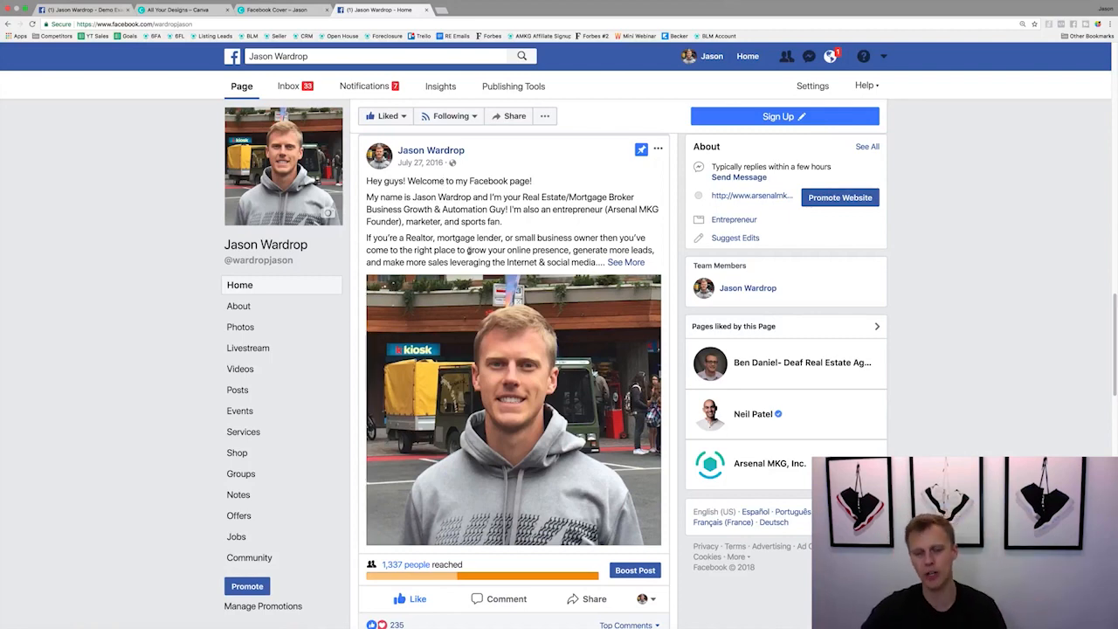
{"action": "scroll", "coordinate": [467, 197], "scroll_direction": "down", "scroll_amount": 3}
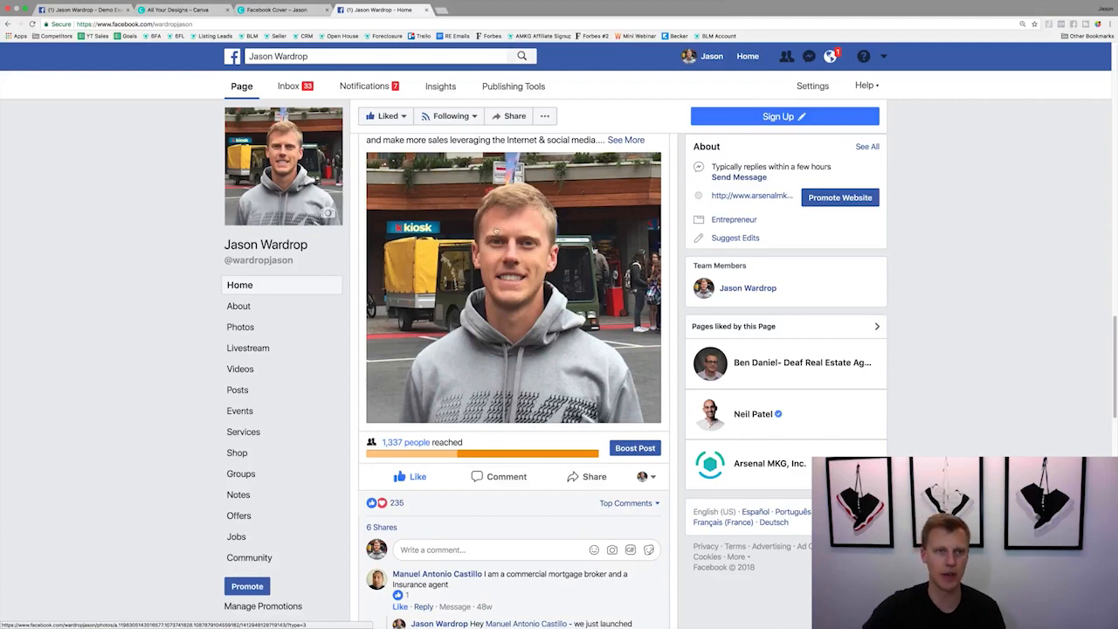
Return to the new Page's draft post, attach "jw profile pic.jpg" from the Desktop and publish the post.
{"action": "left_click", "coordinate": [83, 9]}
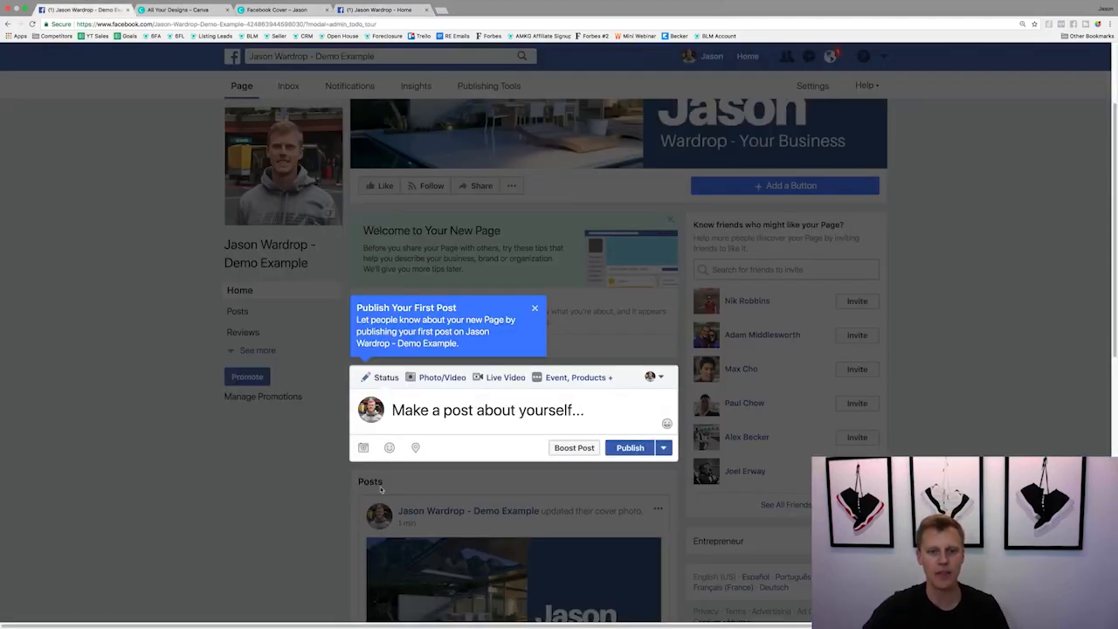
{"action": "left_click", "coordinate": [363, 447]}
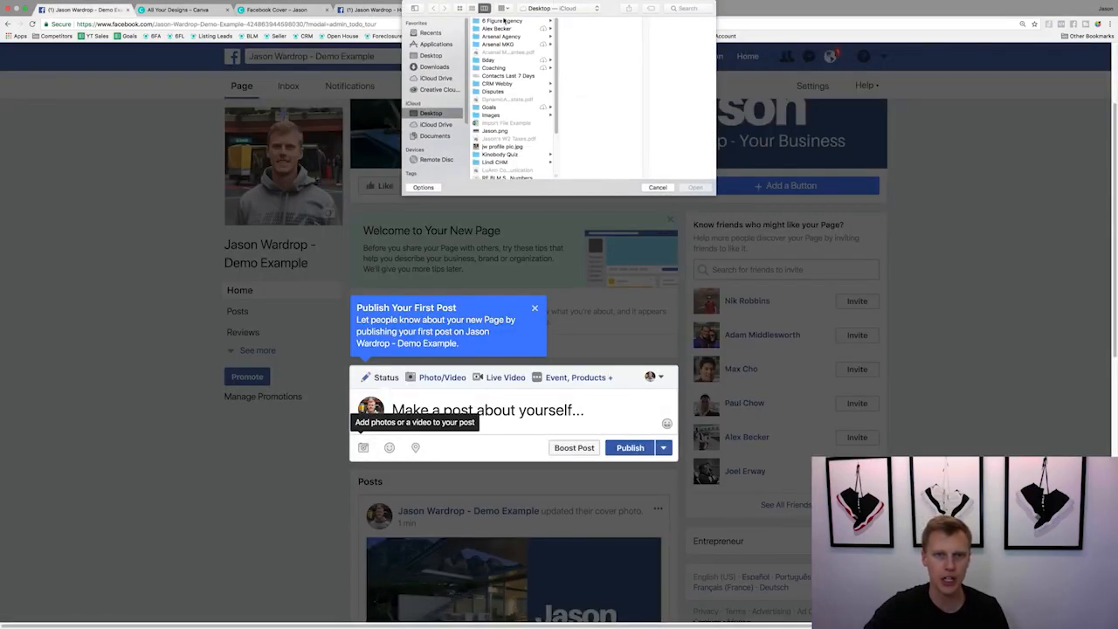
{"action": "left_click", "coordinate": [499, 146]}
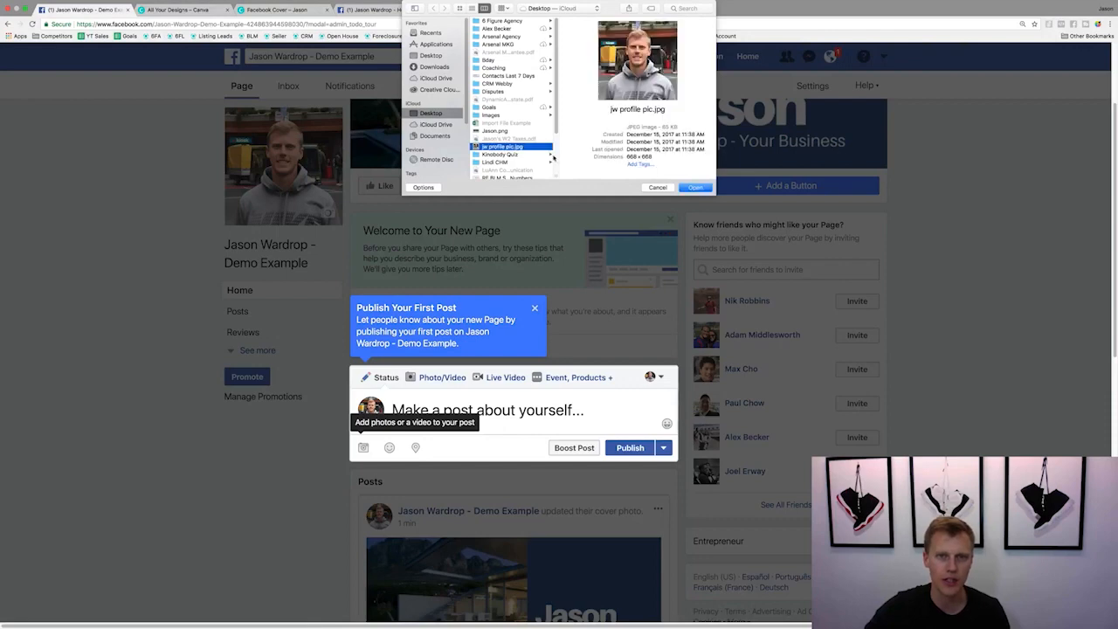
{"action": "left_click", "coordinate": [694, 187]}
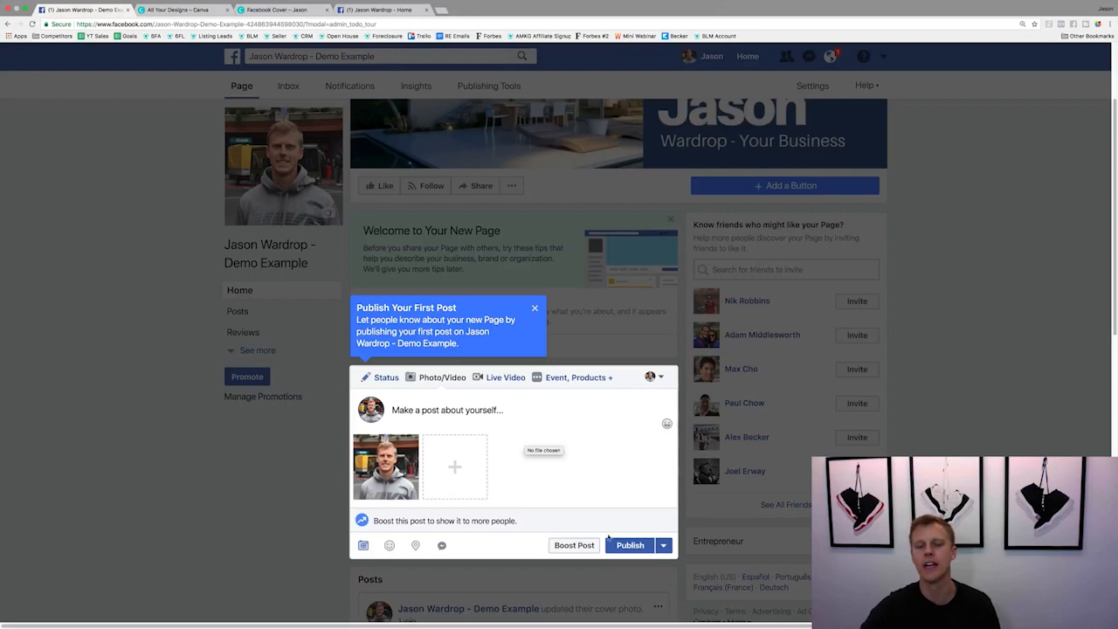
{"action": "left_click", "coordinate": [628, 544]}
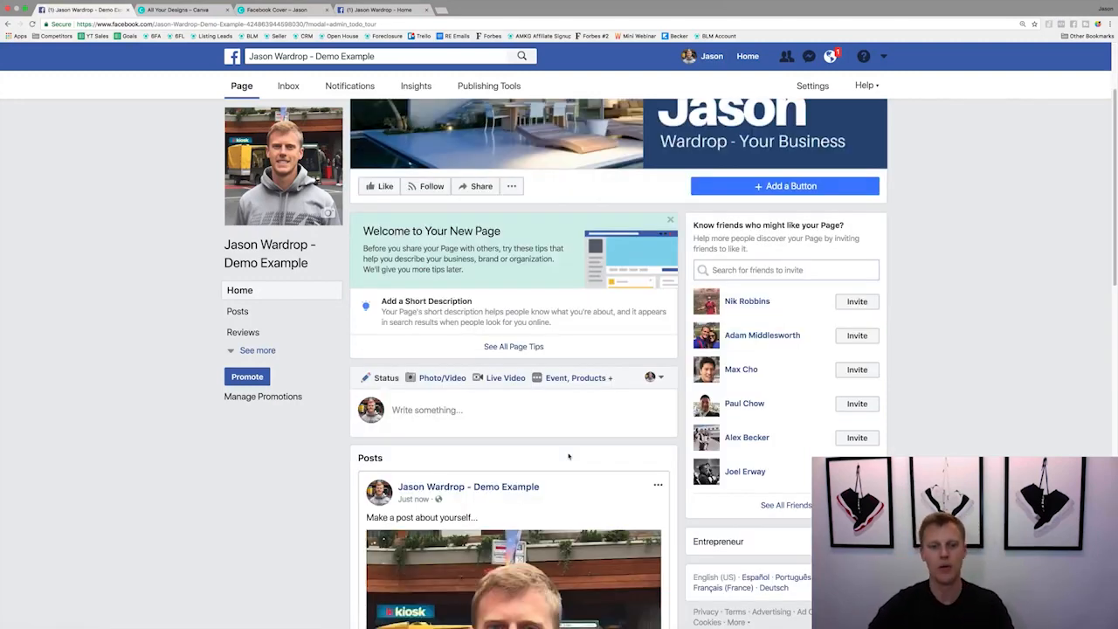
Pin the new post to the top of the Page and compare it with the existing Page's pinned welcome post.
{"action": "left_click", "coordinate": [660, 485]}
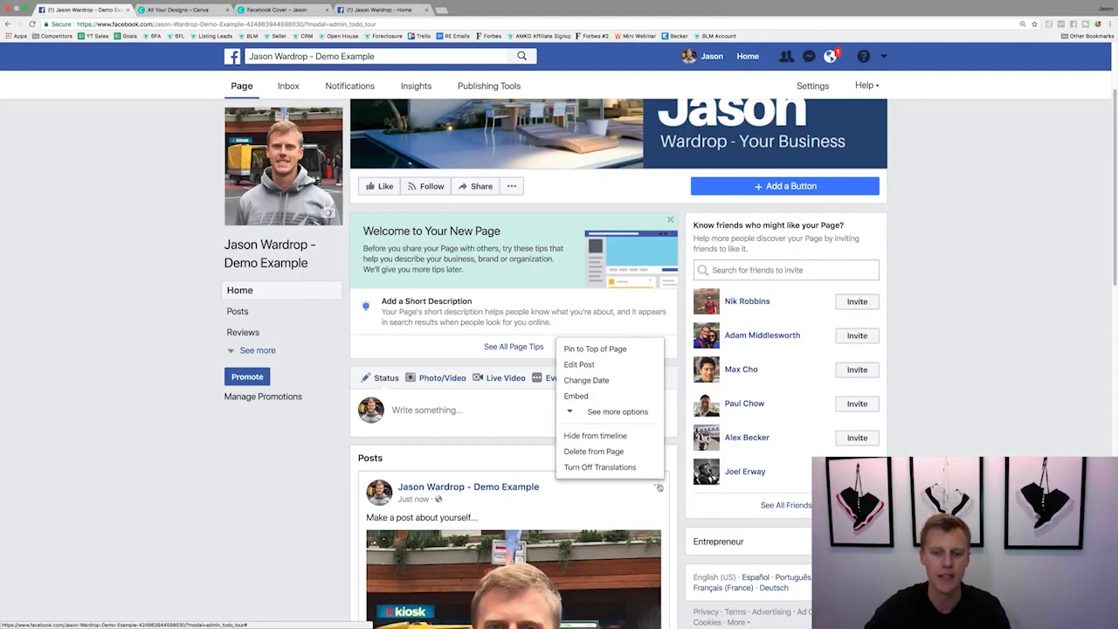
{"action": "left_click", "coordinate": [611, 350]}
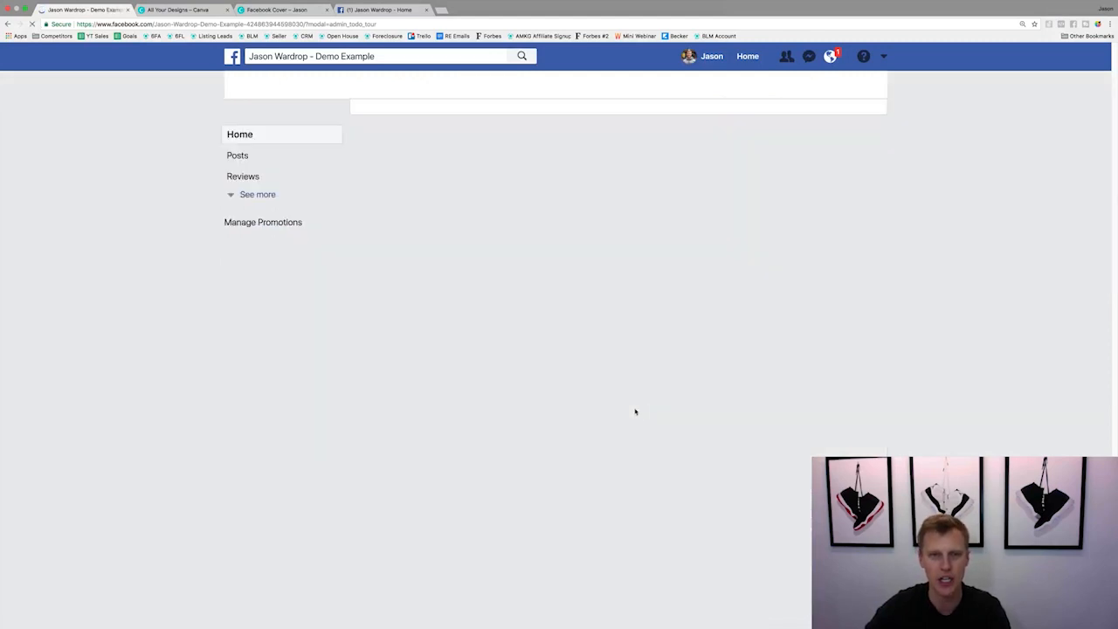
{"action": "left_click", "coordinate": [369, 10]}
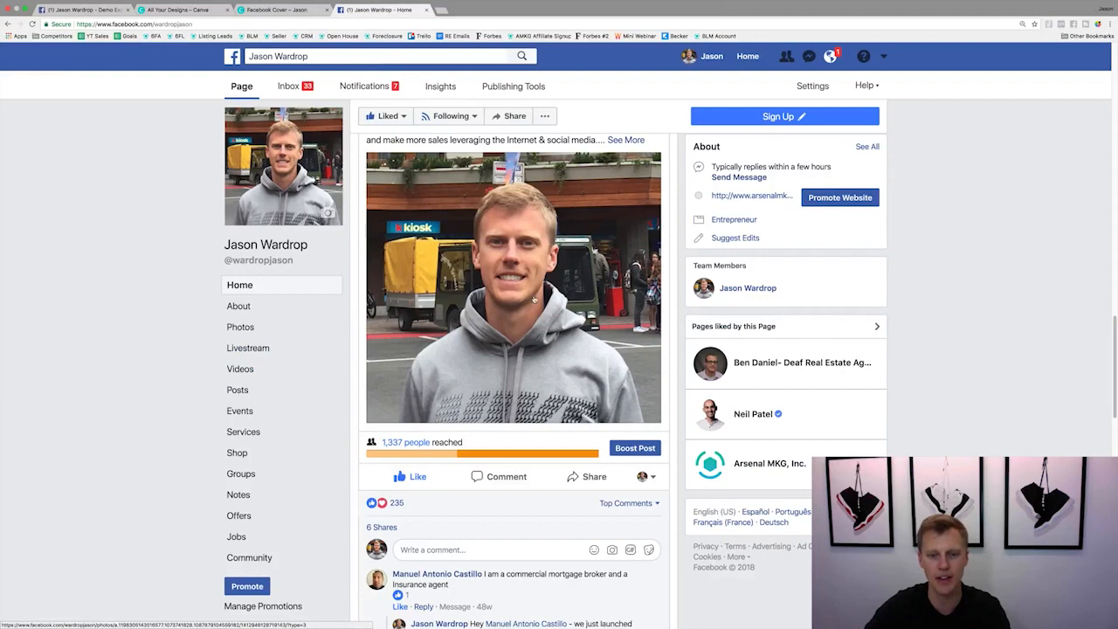
{"action": "scroll", "coordinate": [444, 231], "scroll_direction": "up", "scroll_amount": 2}
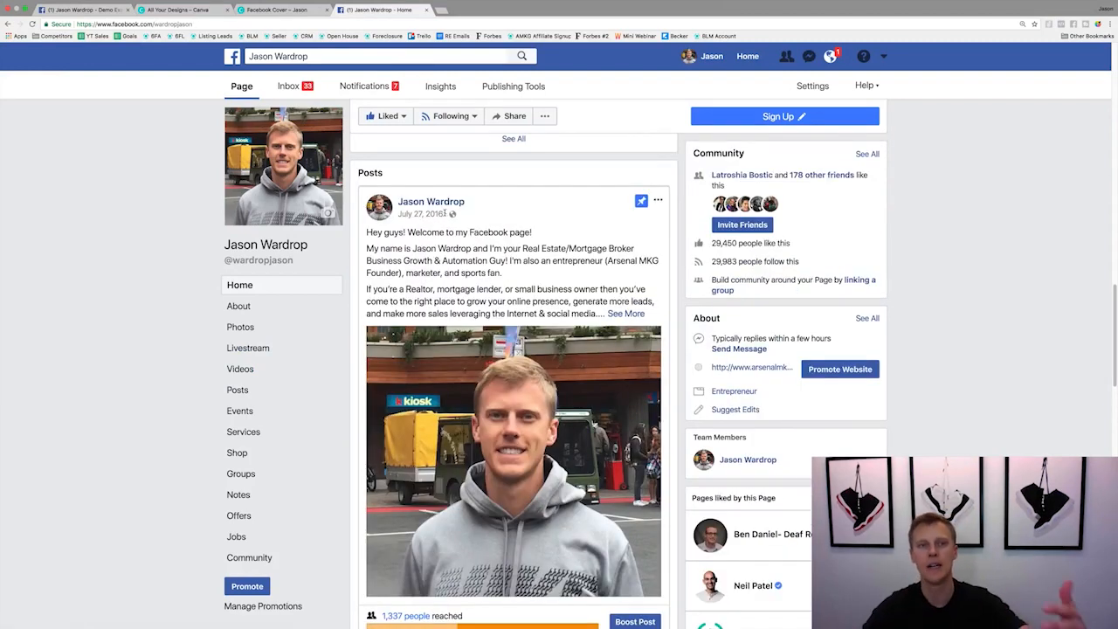
Return to the new Page and add a Send Message contact button that directs people to Facebook Messenger.
{"action": "left_click", "coordinate": [87, 10]}
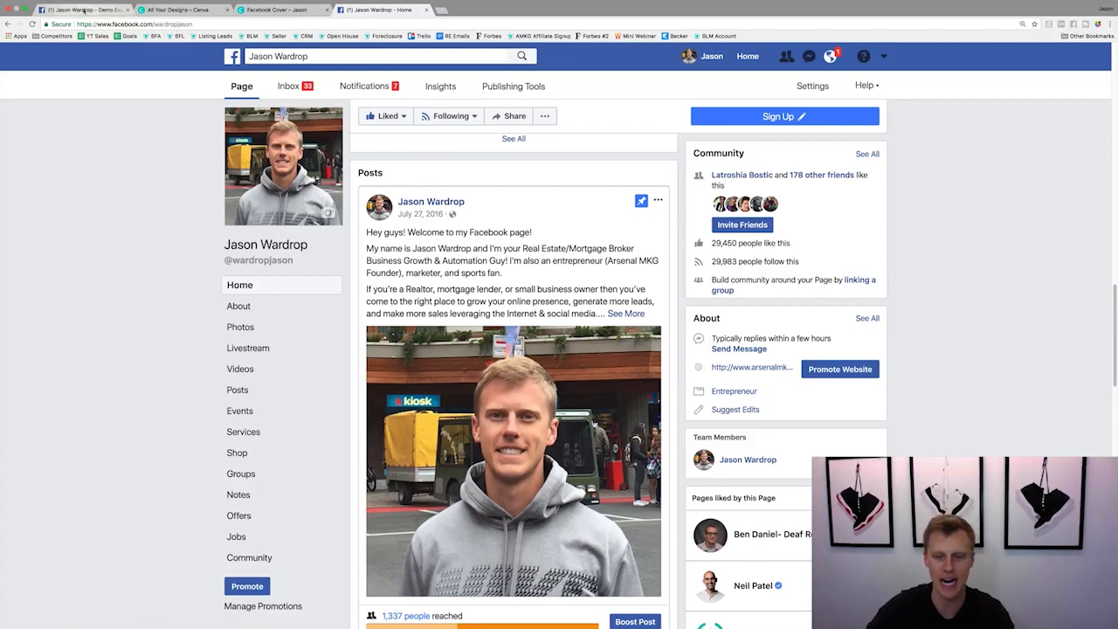
{"action": "scroll", "coordinate": [462, 341], "scroll_direction": "up", "scroll_amount": 2}
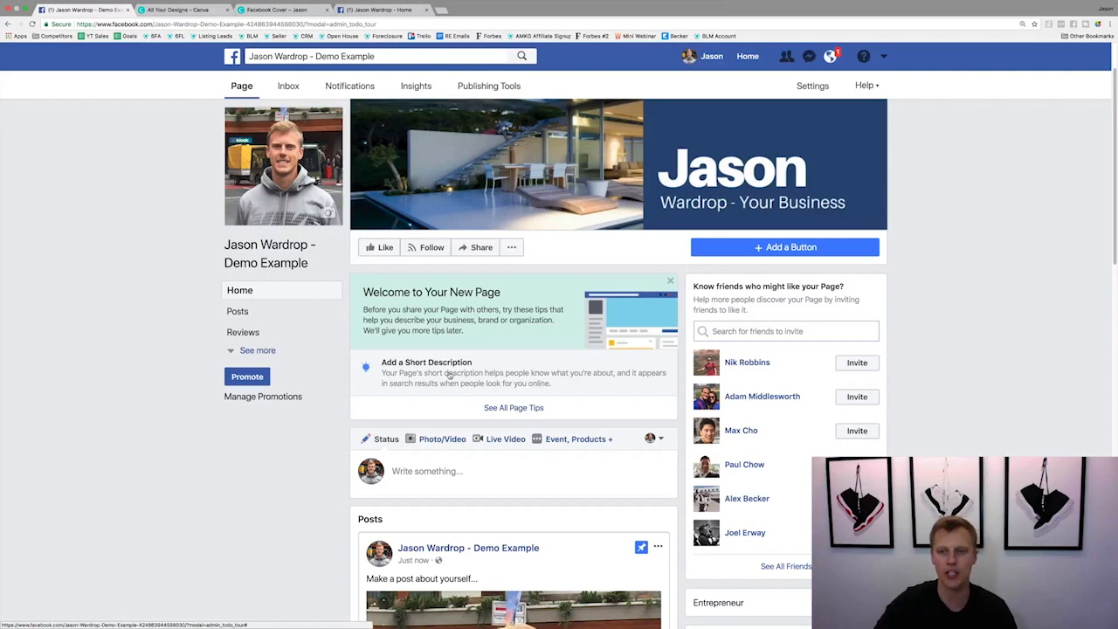
{"action": "left_click", "coordinate": [783, 248]}
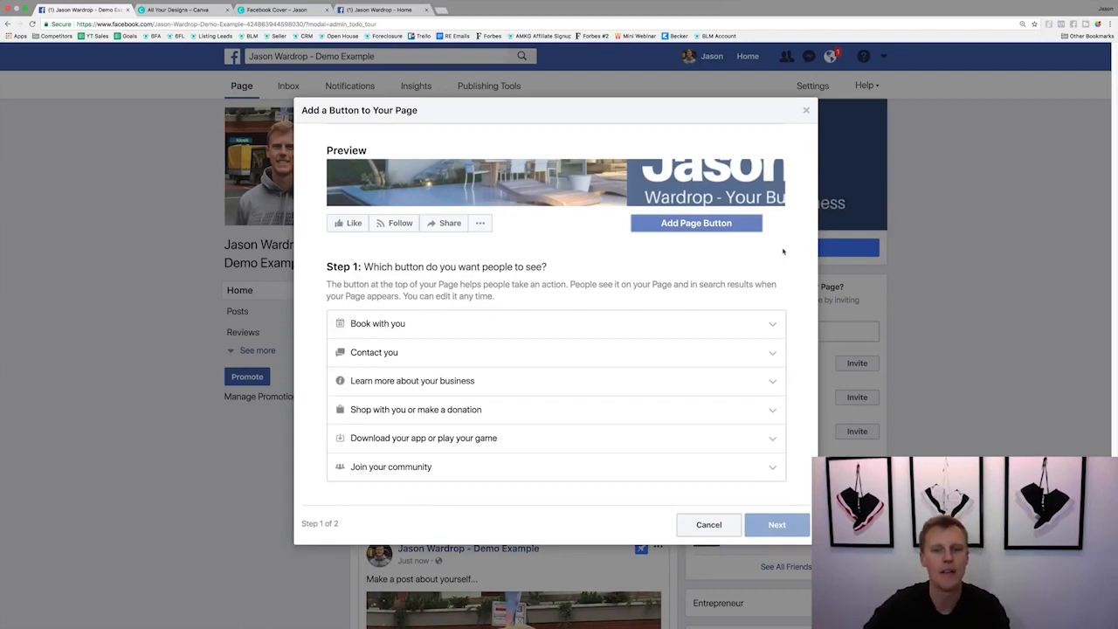
{"action": "left_click", "coordinate": [773, 353]}
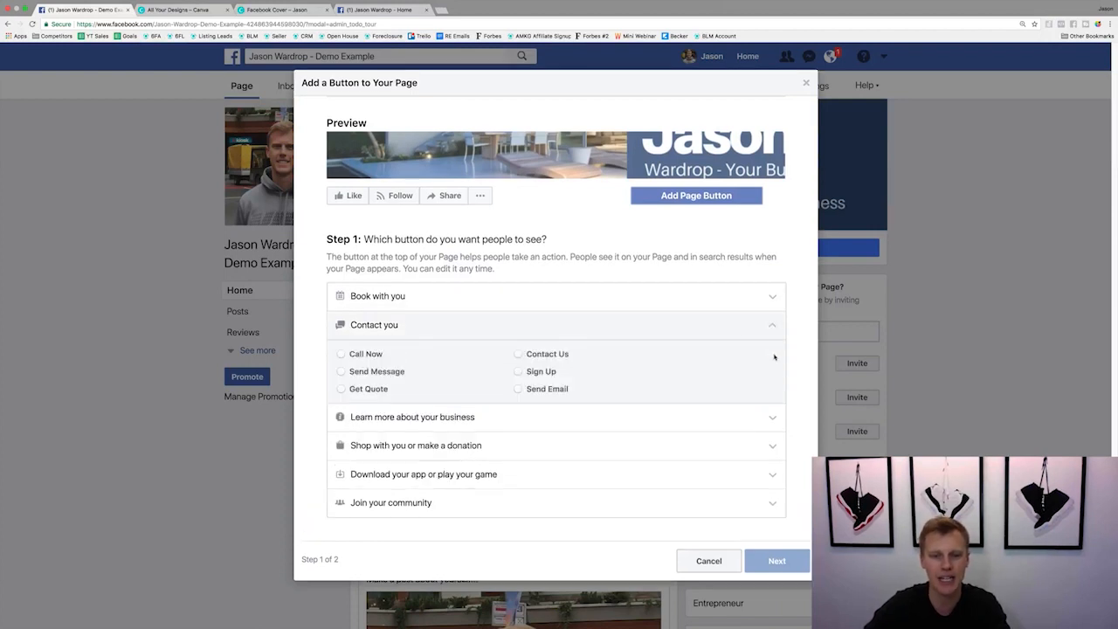
{"action": "left_click", "coordinate": [340, 371]}
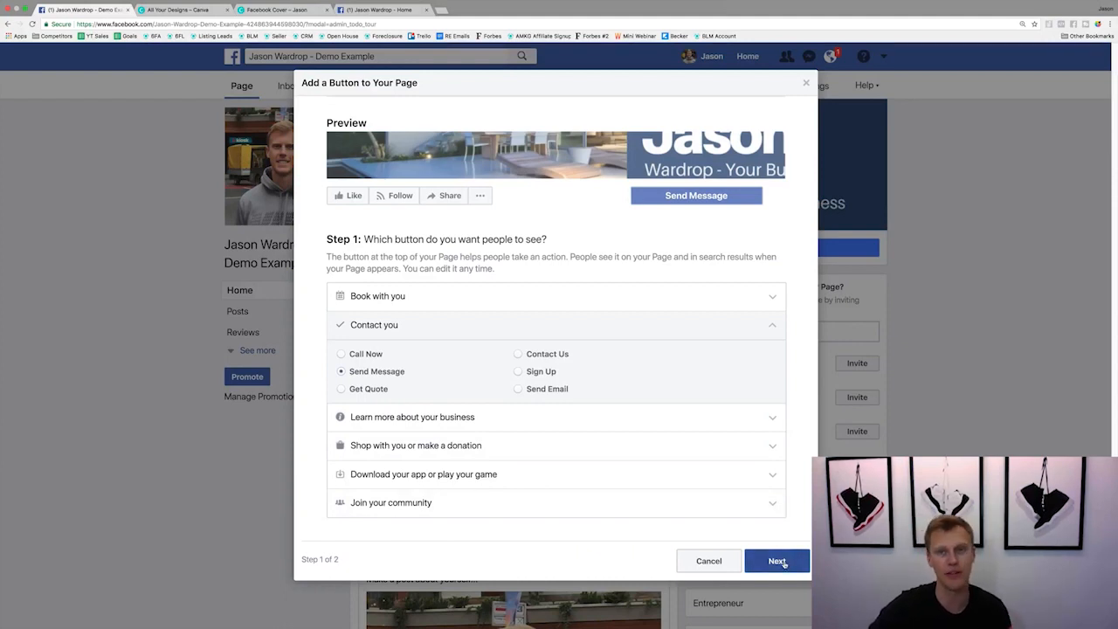
{"action": "left_click", "coordinate": [777, 560]}
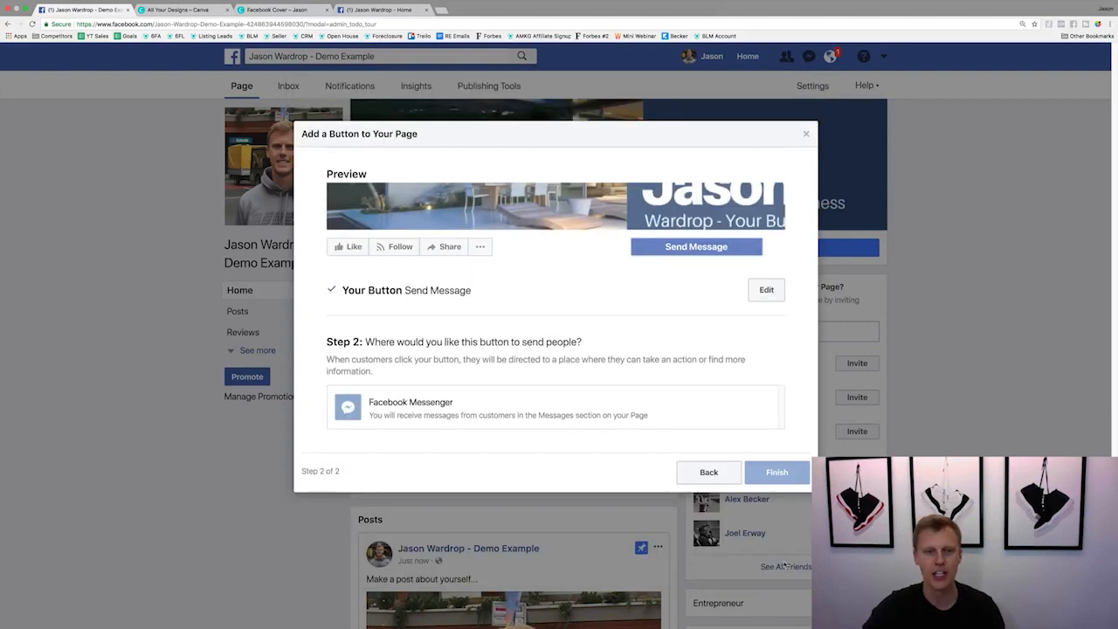
{"action": "left_click", "coordinate": [541, 409]}
{"action": "left_click", "coordinate": [791, 431]}
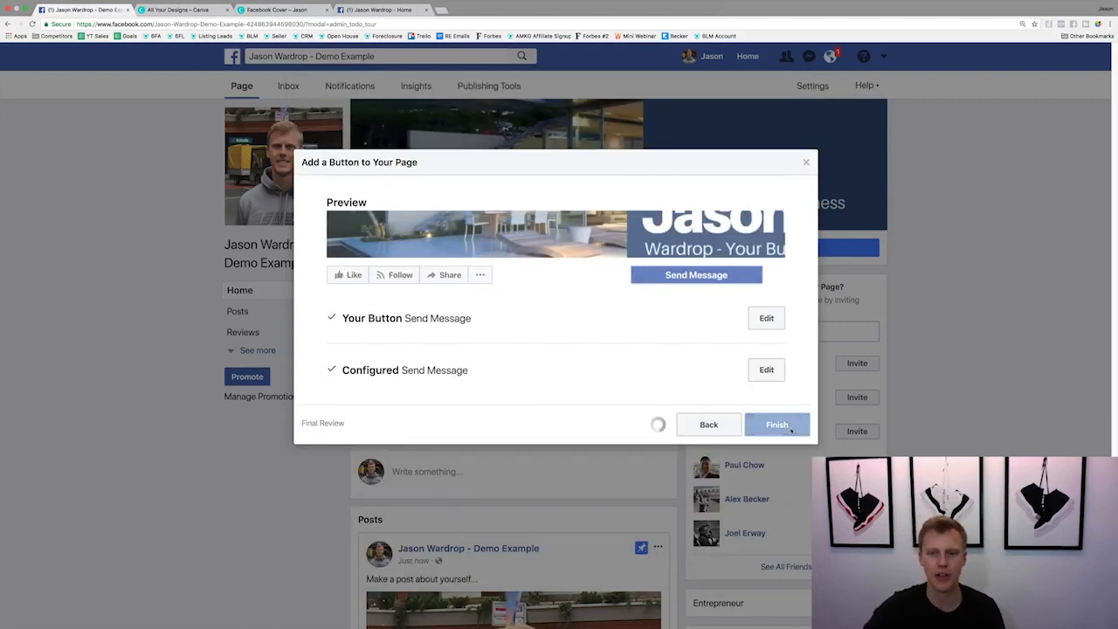
{"action": "mouse_move", "coordinate": [792, 250]}
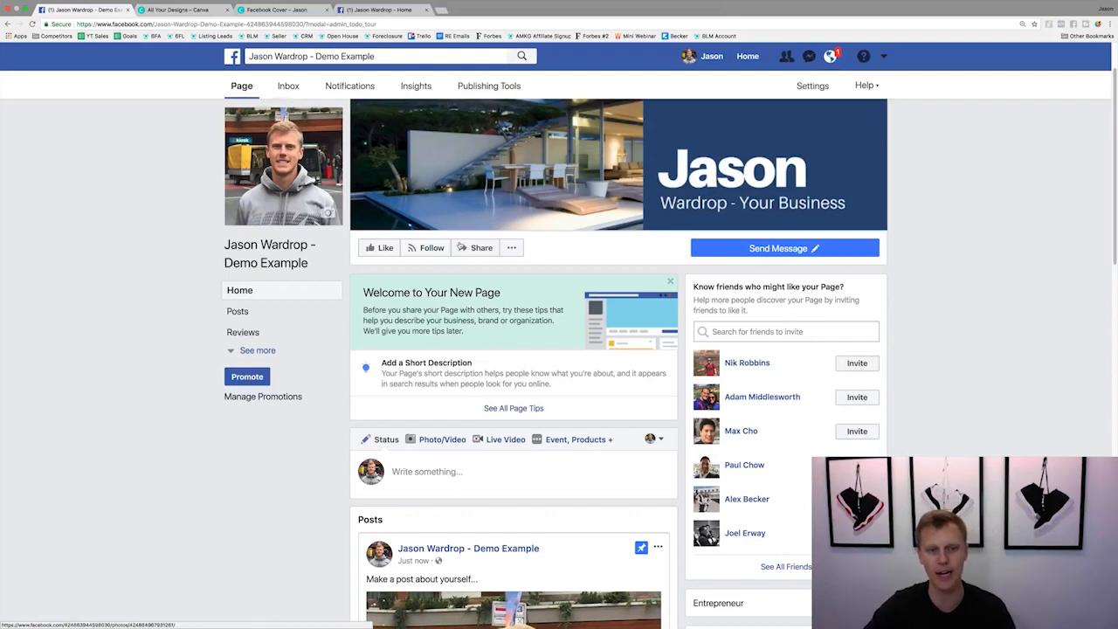
{"action": "scroll", "coordinate": [472, 260], "scroll_direction": "down", "scroll_amount": 4}
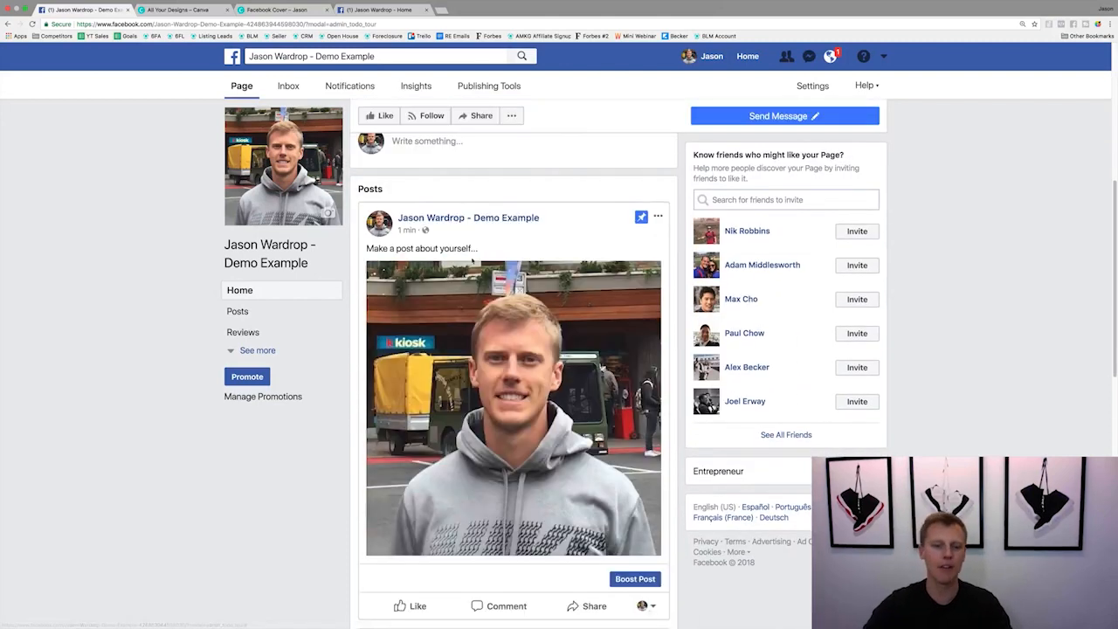